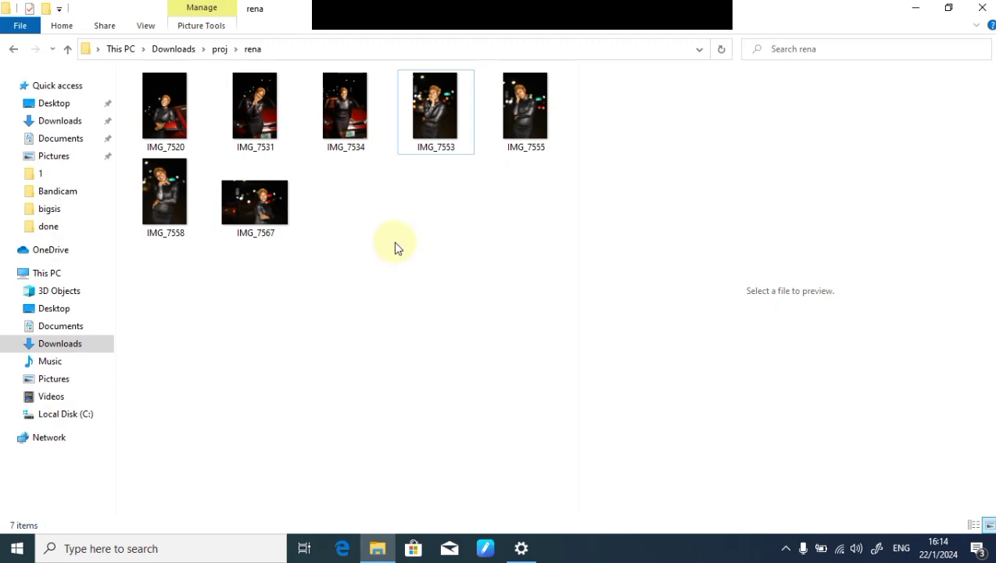
- Show the rena photos as extra large icons and preview IMG_7531, IMG_7553, then IMG_7534
{"action": "left_click", "coordinate": [143, 29]}
{"action": "left_click", "coordinate": [160, 45]}
{"action": "left_click", "coordinate": [464, 190]}
{"action": "left_click_drag", "start_coordinate": [573, 262], "coordinate": [589, 197]}
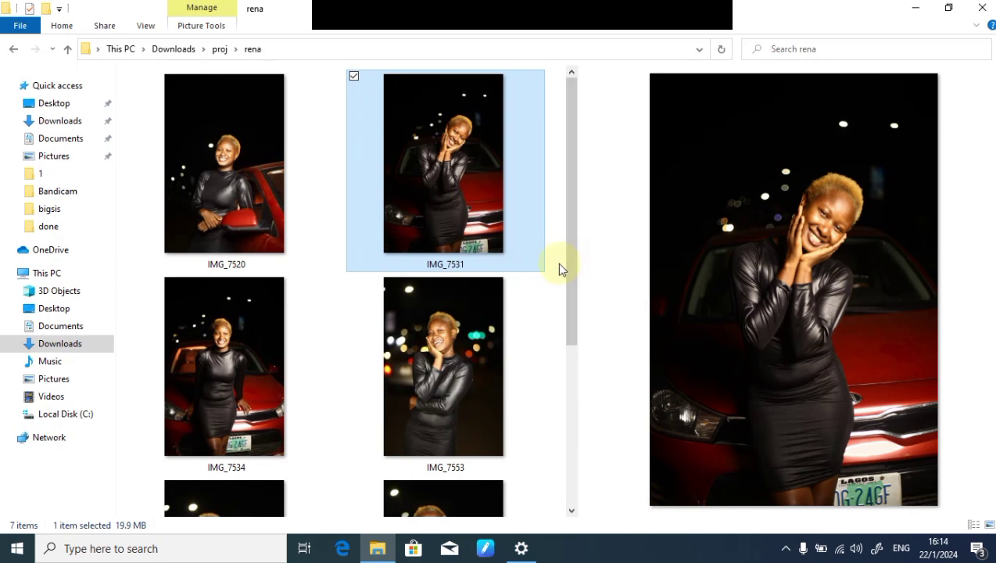
{"action": "left_click_drag", "start_coordinate": [569, 294], "coordinate": [588, 305]}
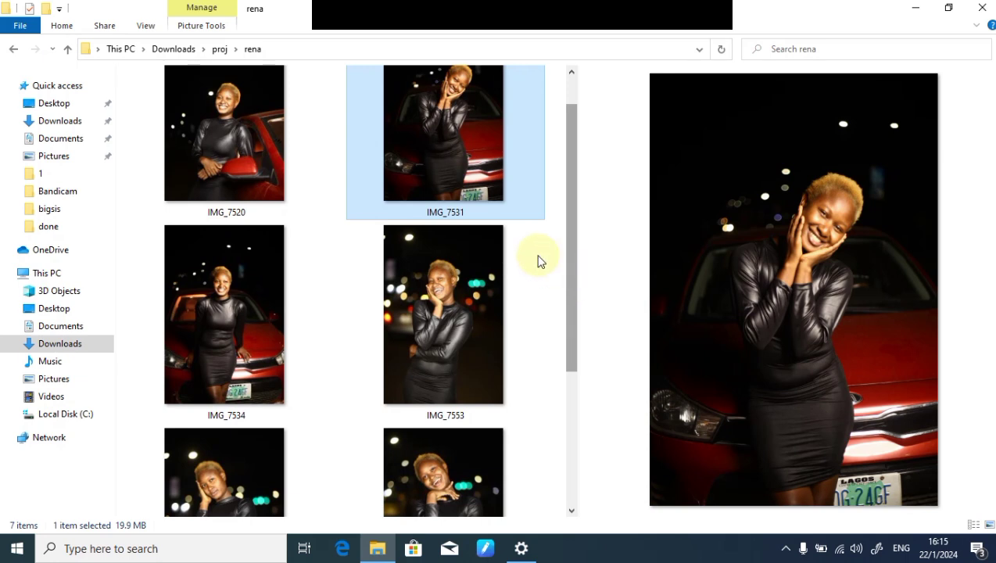
{"action": "left_click", "coordinate": [442, 300]}
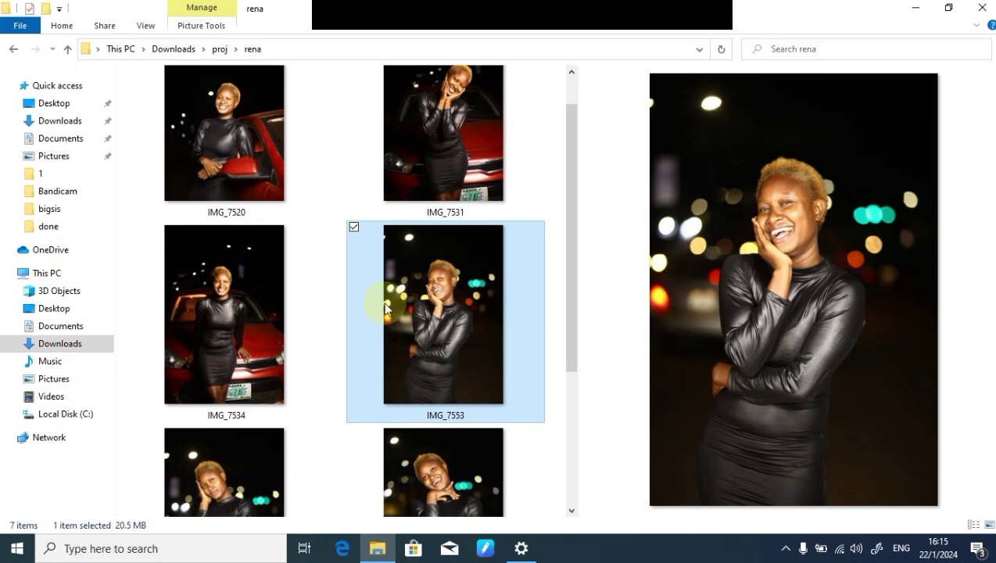
{"action": "left_click", "coordinate": [247, 306]}
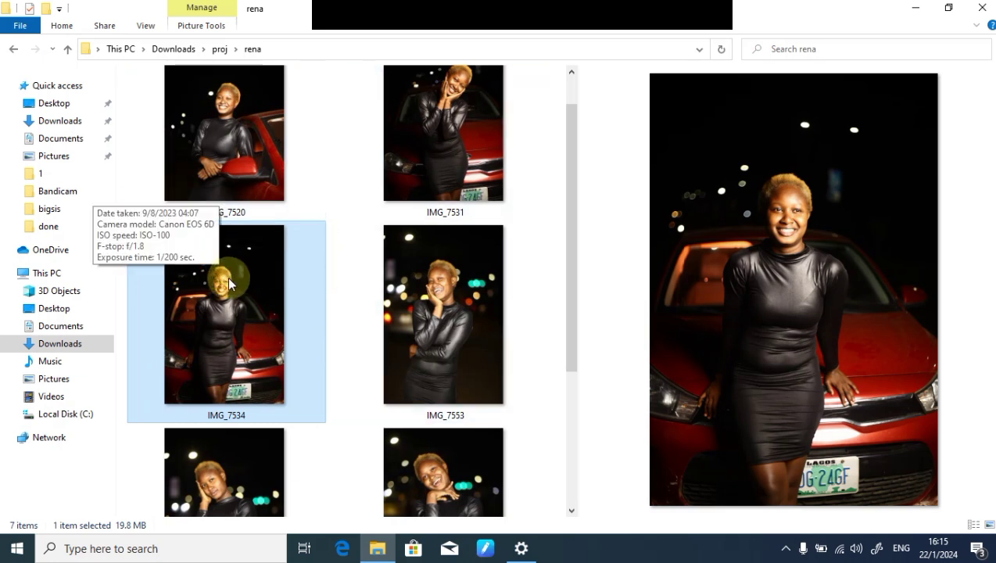
{"action": "left_click", "coordinate": [11, 554]}
- Launch Photoshop CC 2019 from the Start menu, then bring the rena folder back in front
{"action": "left_click", "coordinate": [111, 141]}
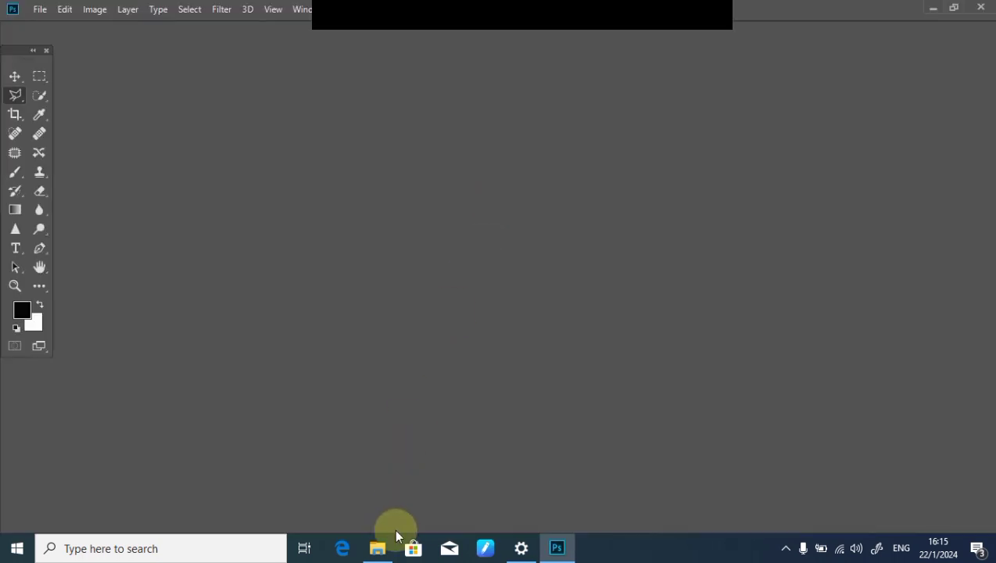
{"action": "left_click", "coordinate": [375, 547]}
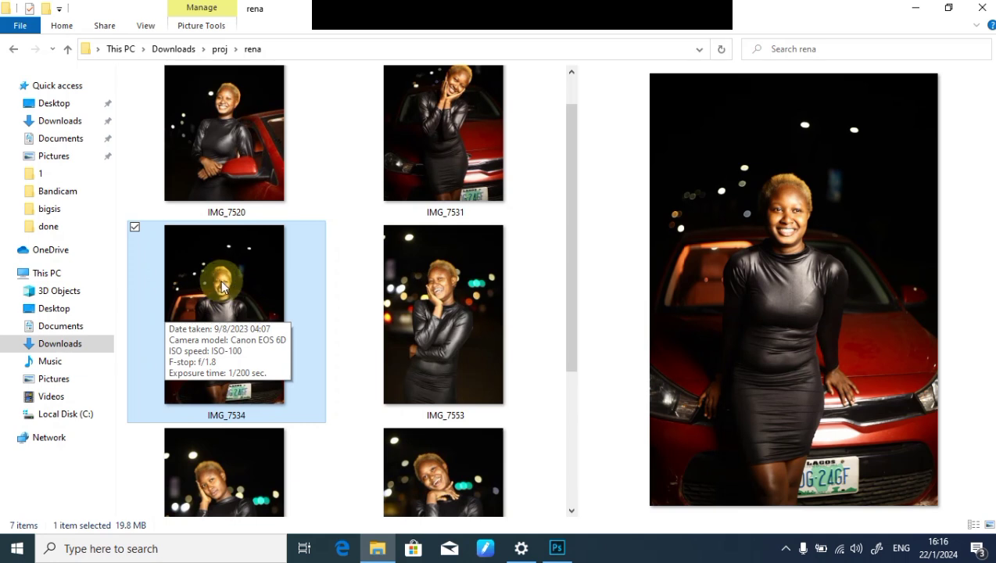
- Drop IMG_7534 into Photoshop and set Highlights -23, Whites -12, Shadows +18 in Camera Raw
{"action": "mouse_move", "coordinate": [225, 288]}
{"action": "left_mouse_down"}
{"action": "mouse_move", "coordinate": [441, 363]}
{"action": "mouse_move", "coordinate": [569, 527]}
{"action": "mouse_move", "coordinate": [558, 544]}
{"action": "mouse_move", "coordinate": [491, 381]}
{"action": "mouse_move", "coordinate": [494, 34]}
{"action": "left_mouse_up"}
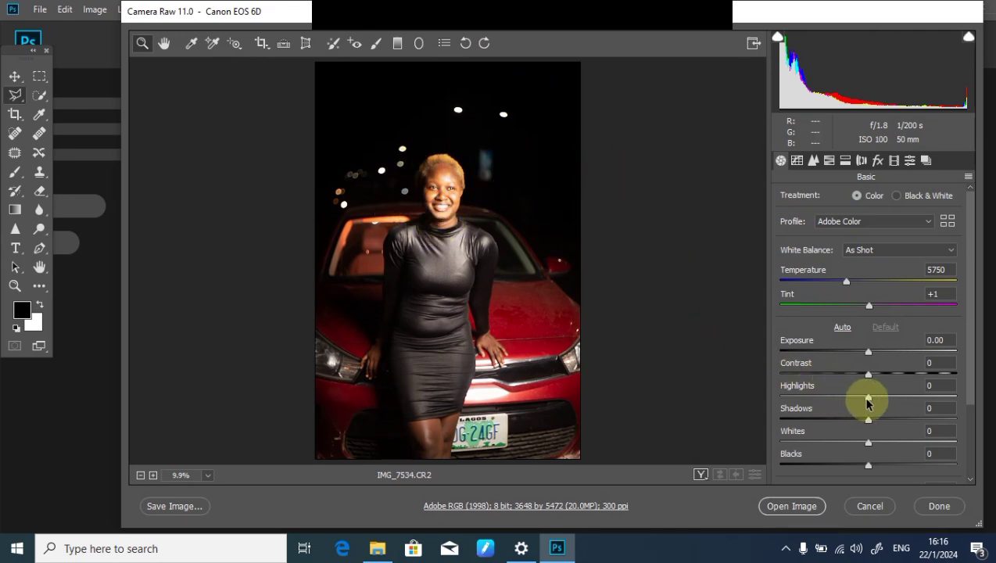
{"action": "left_click_drag", "start_coordinate": [866, 401], "coordinate": [847, 399]}
{"action": "mouse_move", "coordinate": [846, 444]}
{"action": "left_mouse_down"}
{"action": "mouse_move", "coordinate": [835, 444]}
{"action": "mouse_move", "coordinate": [857, 443]}
{"action": "left_mouse_up"}
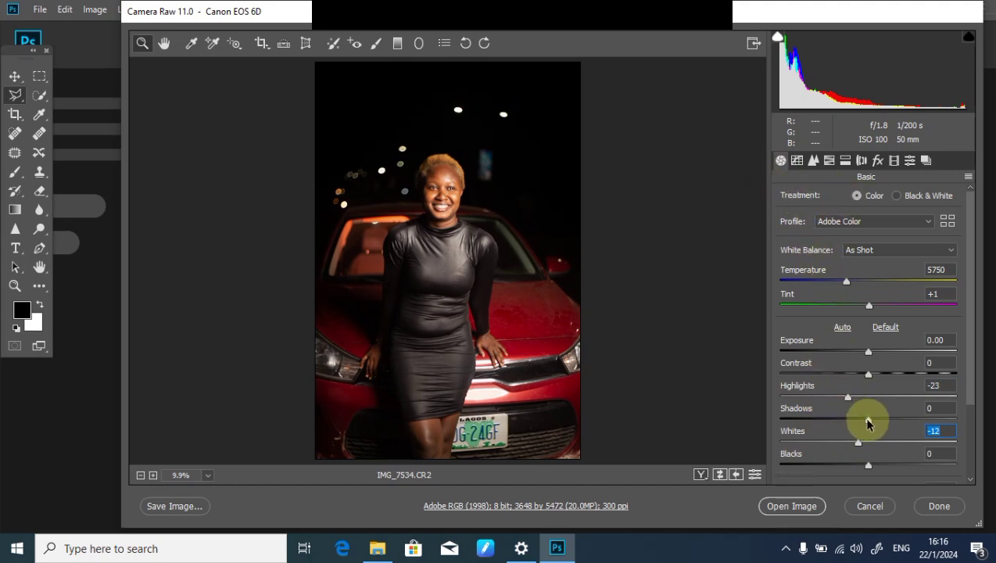
{"action": "left_click_drag", "start_coordinate": [868, 421], "coordinate": [883, 420]}
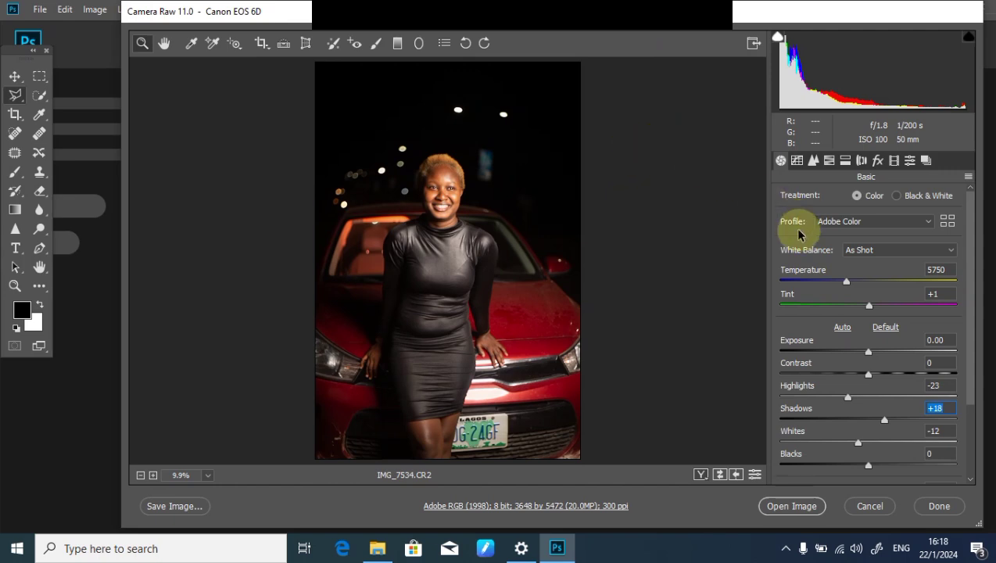
- Set HSL Oranges luminance to +10, return to Basic, and open the image in Photoshop
{"action": "left_click", "coordinate": [827, 161]}
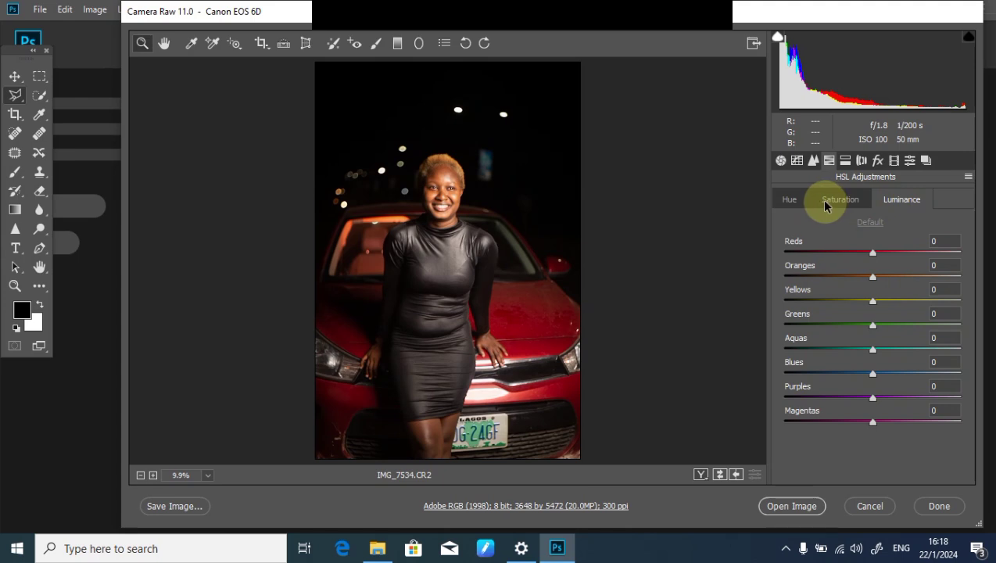
{"action": "left_click_drag", "start_coordinate": [876, 275], "coordinate": [884, 275]}
{"action": "left_click", "coordinate": [880, 276]}
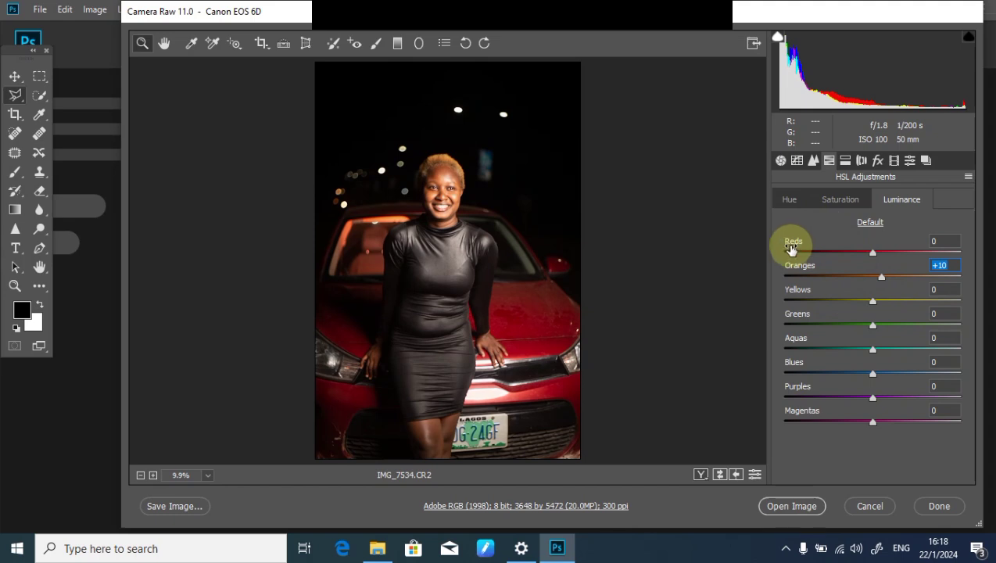
{"action": "left_click", "coordinate": [780, 160]}
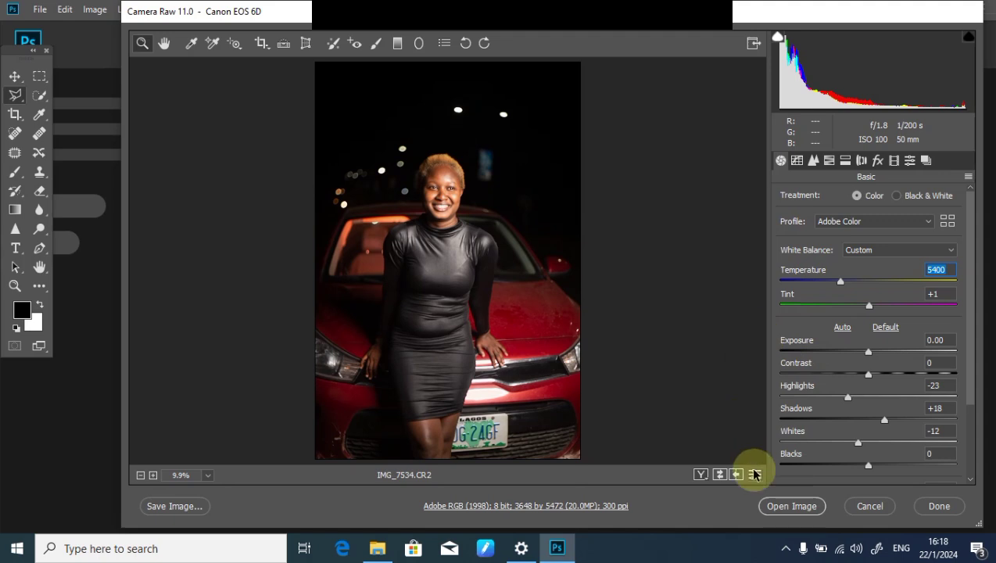
{"action": "left_click", "coordinate": [786, 507]}
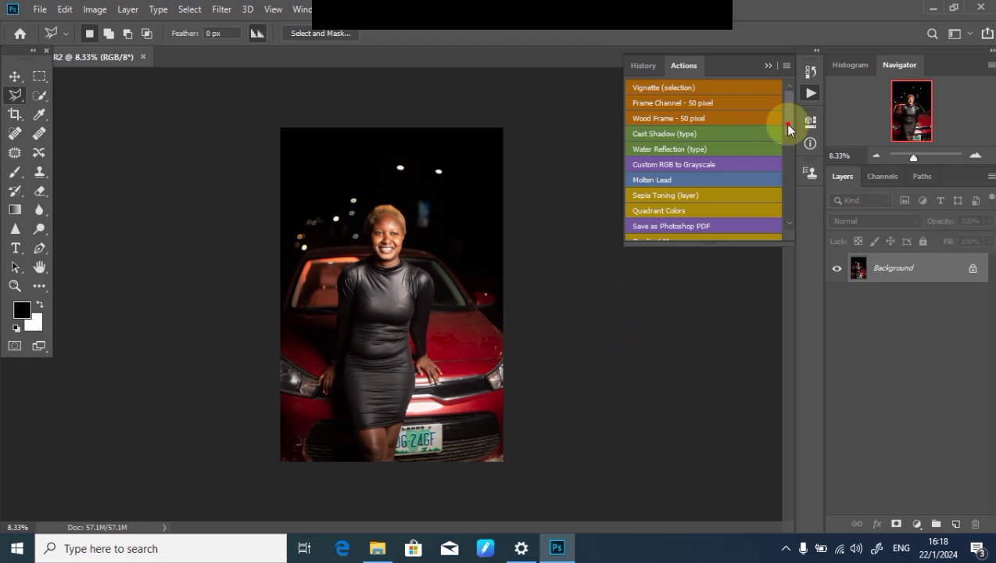
- Run the Advance Frequency Separation action and confirm its blur
{"action": "left_click_drag", "start_coordinate": [787, 129], "coordinate": [789, 150]}
{"action": "left_click", "coordinate": [703, 178]}
{"action": "left_click", "coordinate": [569, 114]}
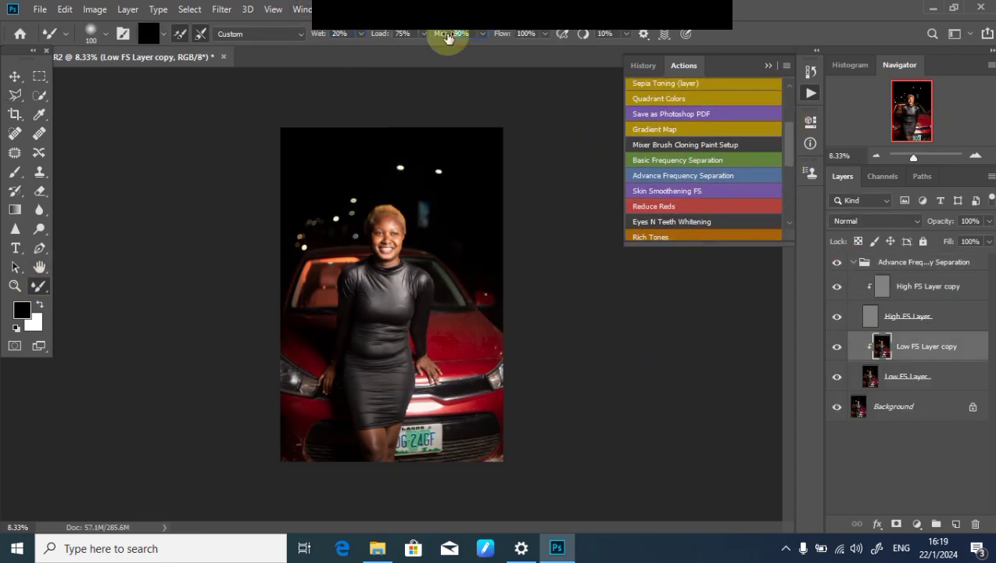
{"action": "scroll", "coordinate": [387, 222], "scroll_direction": "up", "scroll_amount": 5}
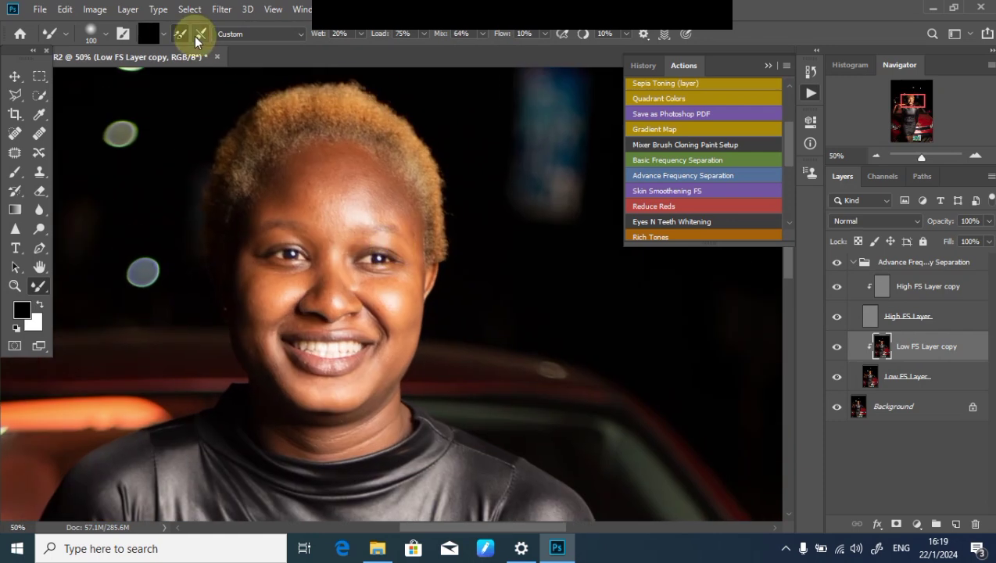
- Set up the Mixer Brush with no reload after strokes, 50% flow and size 50
{"action": "left_click", "coordinate": [180, 33]}
{"action": "key", "text": "bracketleft"}
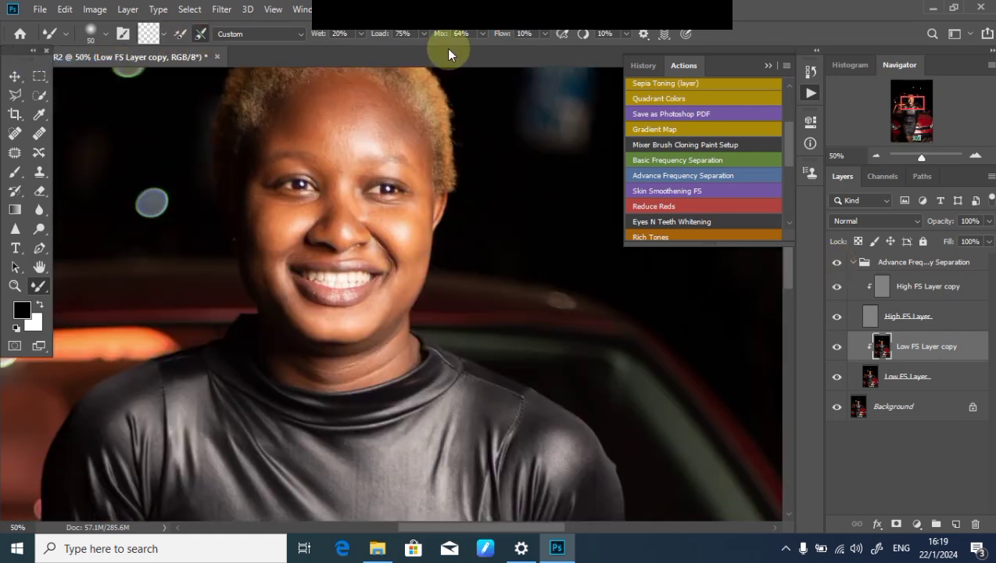
{"action": "key", "text": "5"}
{"action": "left_click_drag", "start_coordinate": [369, 295], "coordinate": [360, 160]}
{"action": "key", "text": "bracketleft"}
{"action": "key", "text": "bracketleft"}
{"action": "key", "text": "bracketleft"}
{"action": "key", "text": "bracketleft"}
{"action": "scroll", "coordinate": [350, 211], "scroll_direction": "down", "scroll_amount": 10}
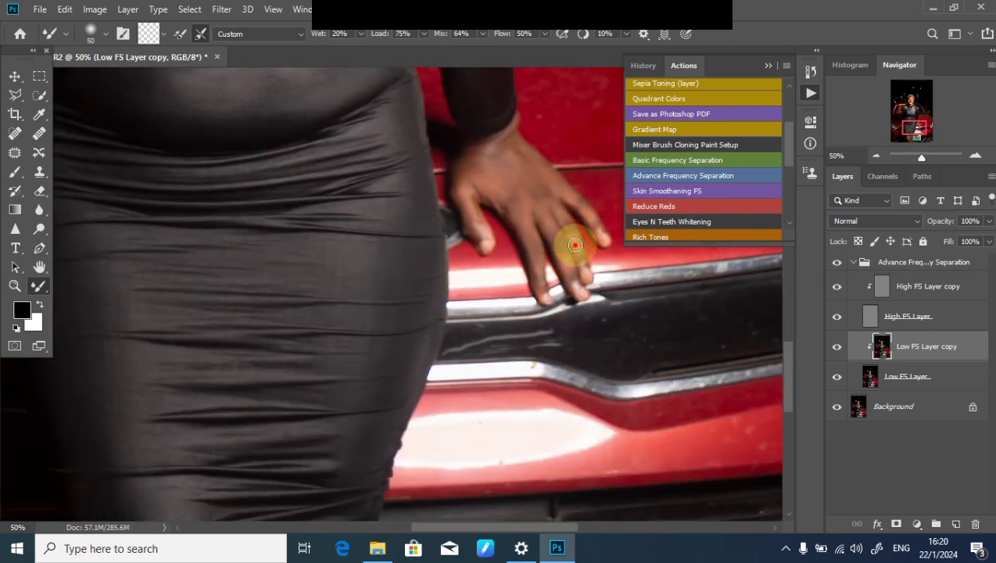
{"action": "scroll", "coordinate": [547, 168], "scroll_direction": "up", "scroll_amount": 10}
- Lasso forehead and cheek skin, cancel the blur filters, and show the frequency separation group
{"action": "key", "text": "l"}
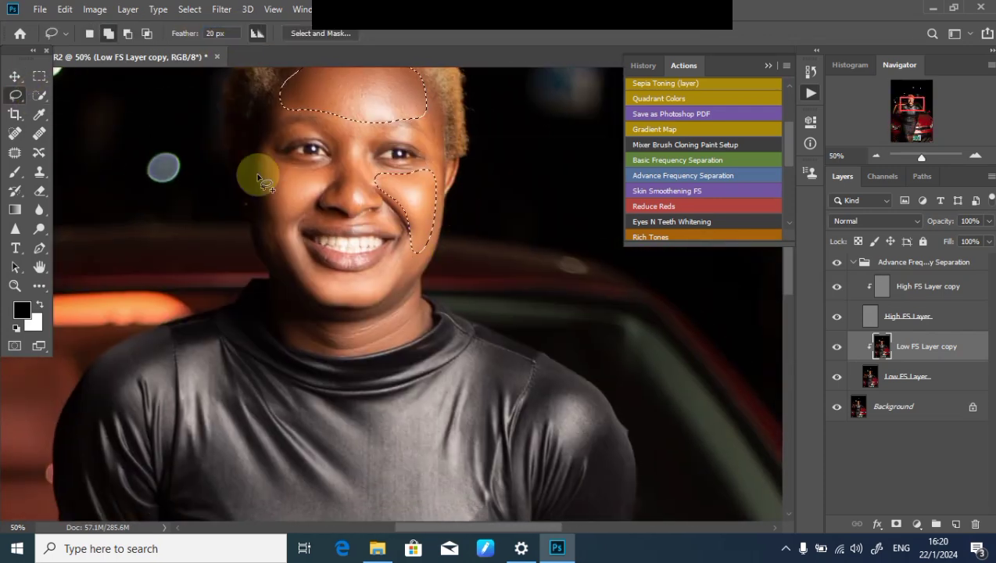
{"action": "left_click", "coordinate": [221, 10]}
{"action": "left_click", "coordinate": [192, 176]}
{"action": "left_click", "coordinate": [411, 306]}
{"action": "scroll", "coordinate": [389, 273], "scroll_direction": "down", "scroll_amount": 2}
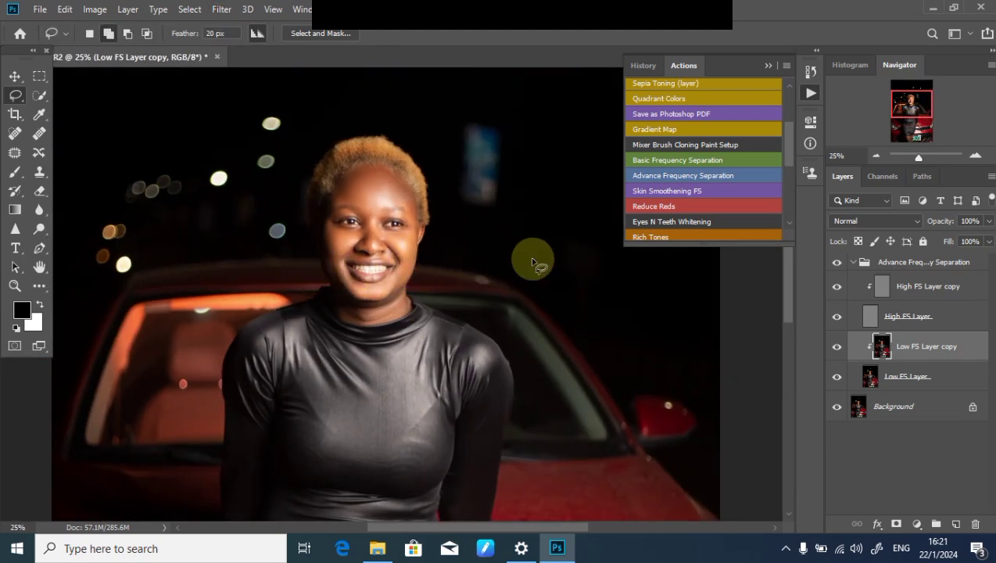
{"action": "left_click", "coordinate": [833, 263]}
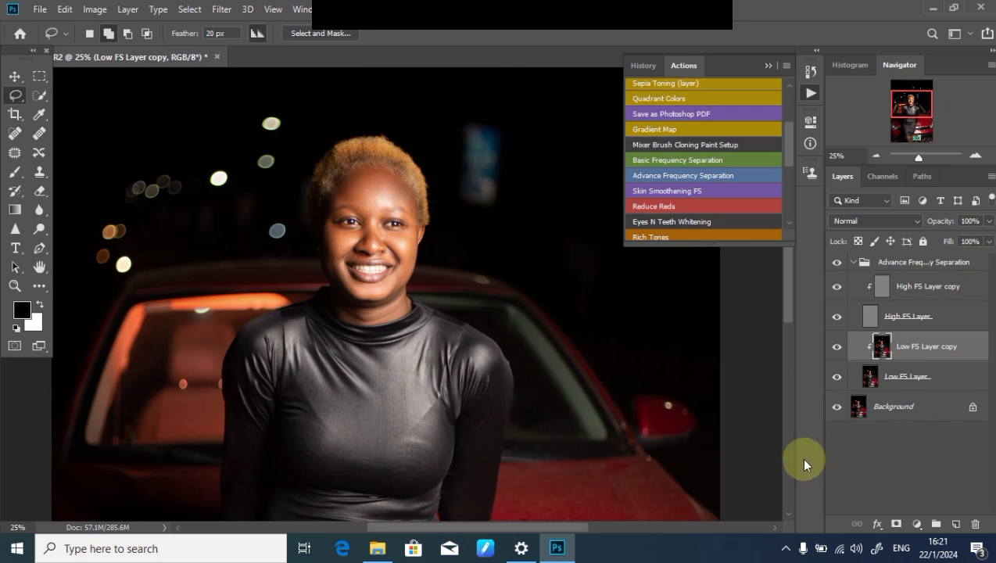
- Revert to the background, collapse Actions, duplicate the background as Layer 1, and zoom in
{"action": "key", "text": "F12"}
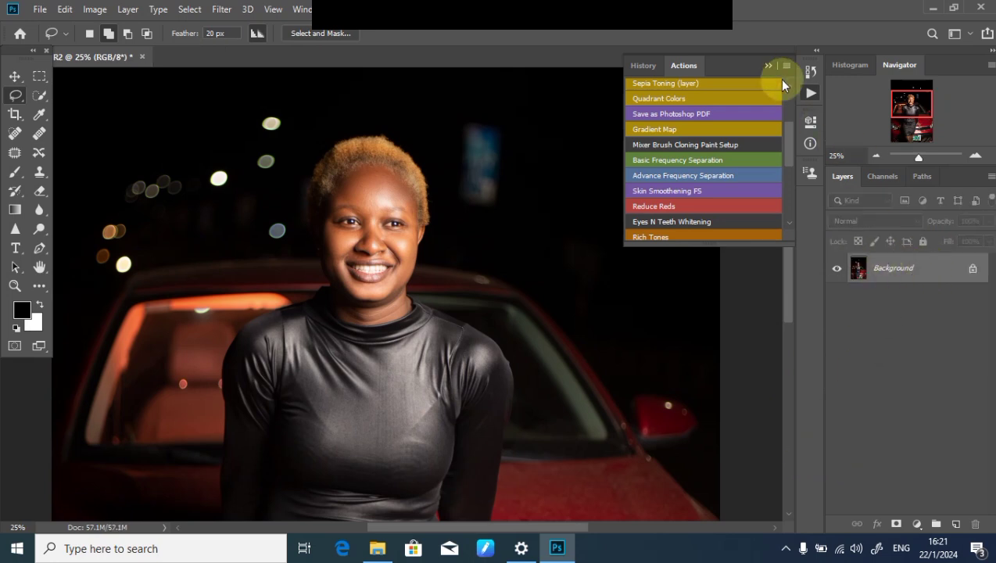
{"action": "left_click", "coordinate": [768, 67]}
{"action": "key", "text": "ctrl+minus"}
{"action": "key", "text": "ctrl+minus"}
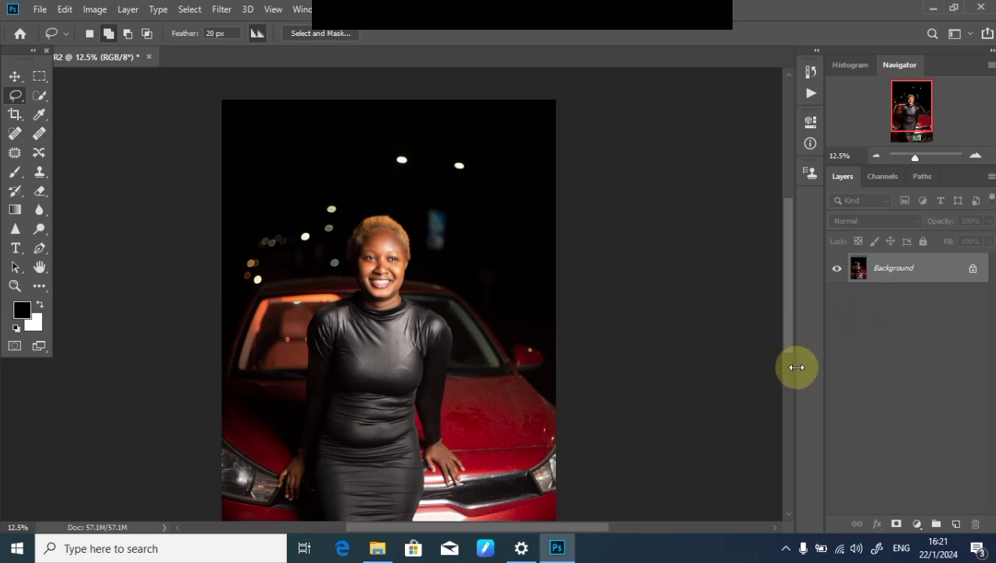
{"action": "key", "text": "ctrl+j"}
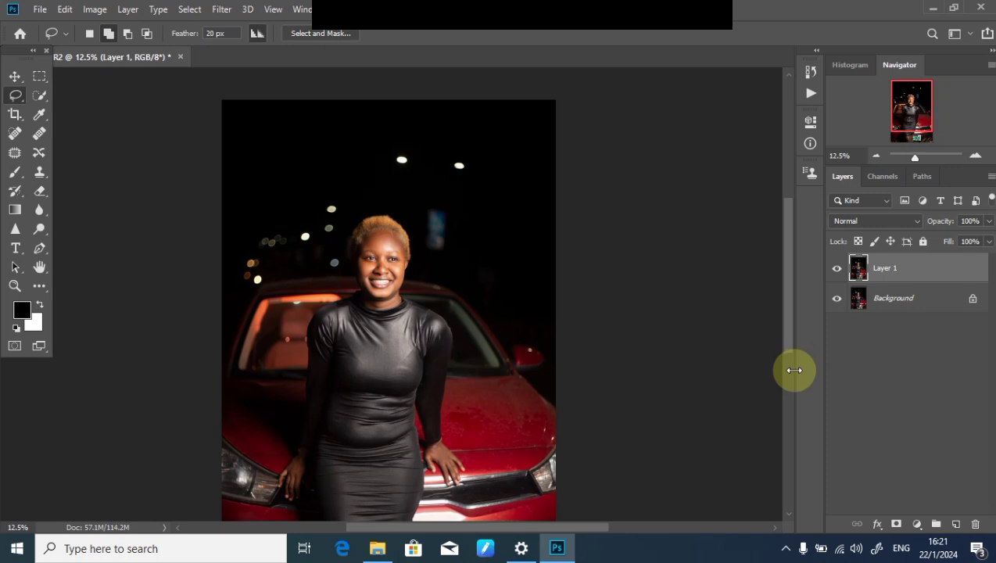
{"action": "key", "text": "ctrl+plus"}
{"action": "left_click_drag", "start_coordinate": [377, 278], "coordinate": [435, 160]}
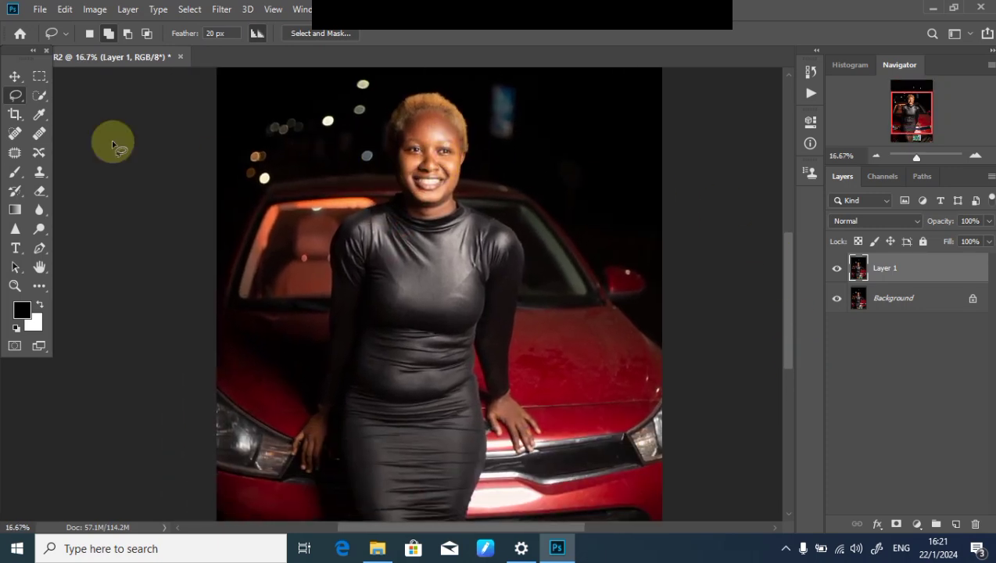
- Paint a Quick Selection over the hair and face with an enlarged brush in Add mode
{"action": "right_click", "coordinate": [37, 99]}
{"action": "left_click", "coordinate": [117, 97]}
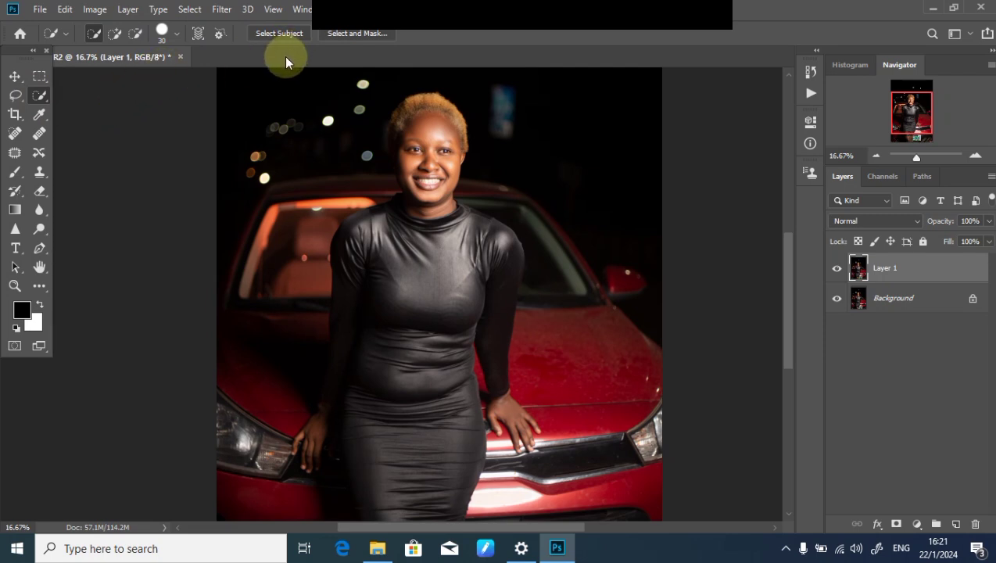
{"action": "key", "text": "bracketright"}
{"action": "key", "text": "bracketright"}
{"action": "left_click", "coordinate": [115, 34]}
{"action": "key", "text": "bracketright"}
{"action": "mouse_move", "coordinate": [416, 124]}
{"action": "left_mouse_down"}
{"action": "mouse_move", "coordinate": [401, 154]}
{"action": "mouse_move", "coordinate": [404, 128]}
{"action": "mouse_move", "coordinate": [445, 167]}
{"action": "mouse_move", "coordinate": [439, 192]}
{"action": "mouse_move", "coordinate": [418, 166]}
{"action": "left_mouse_up"}
- Switch to the Polygonal Lasso in Add to selection mode, starting at the photo's left edge
{"action": "left_click", "coordinate": [14, 94]}
{"action": "left_click", "coordinate": [65, 114]}
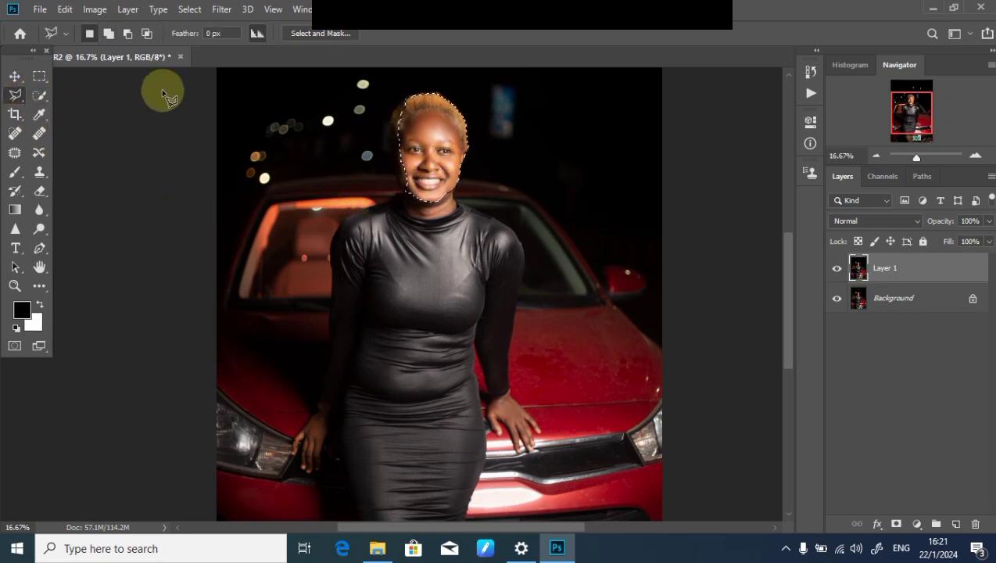
{"action": "left_click", "coordinate": [215, 303]}
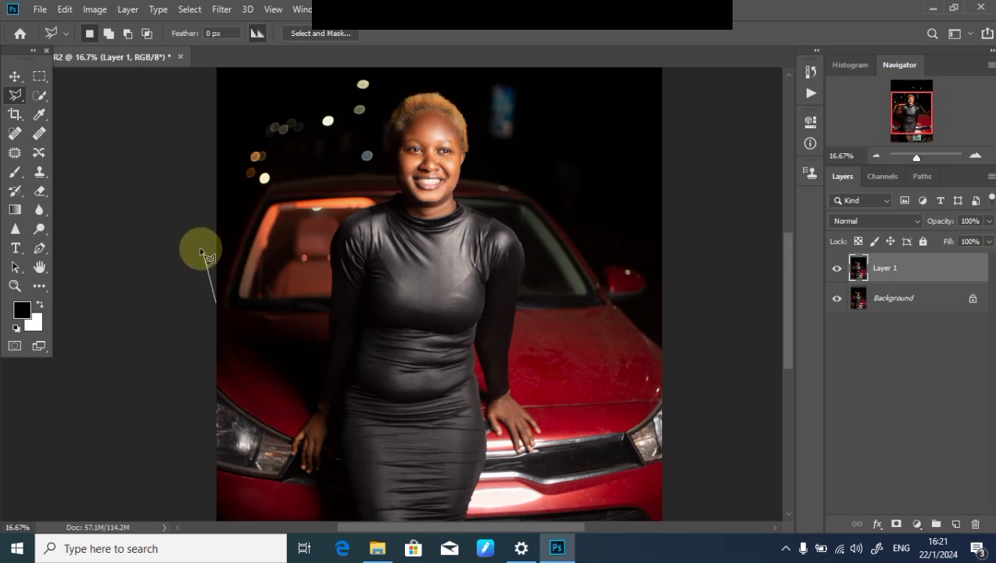
{"action": "key", "text": "Escape"}
{"action": "left_click", "coordinate": [110, 33]}
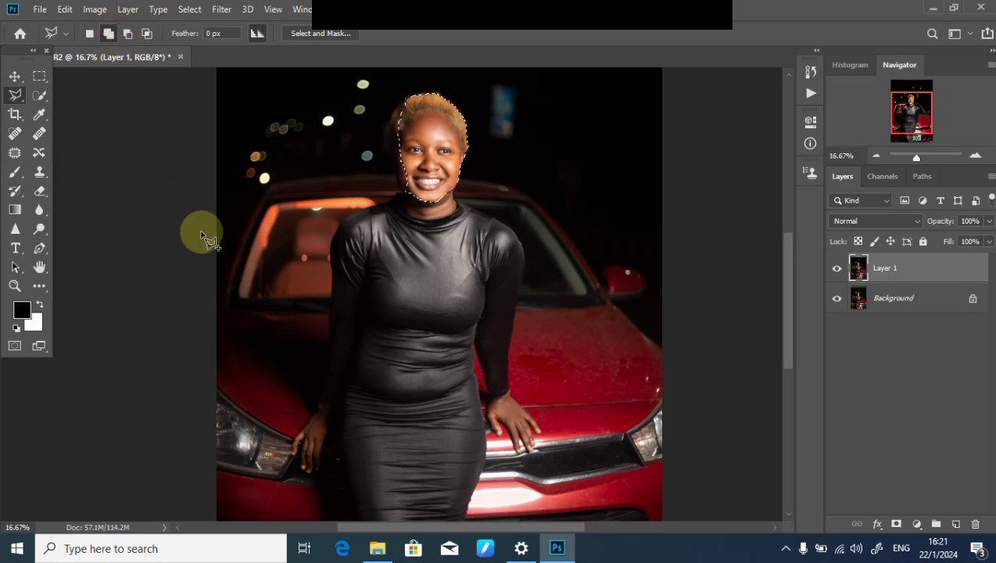
{"action": "left_click", "coordinate": [215, 309]}
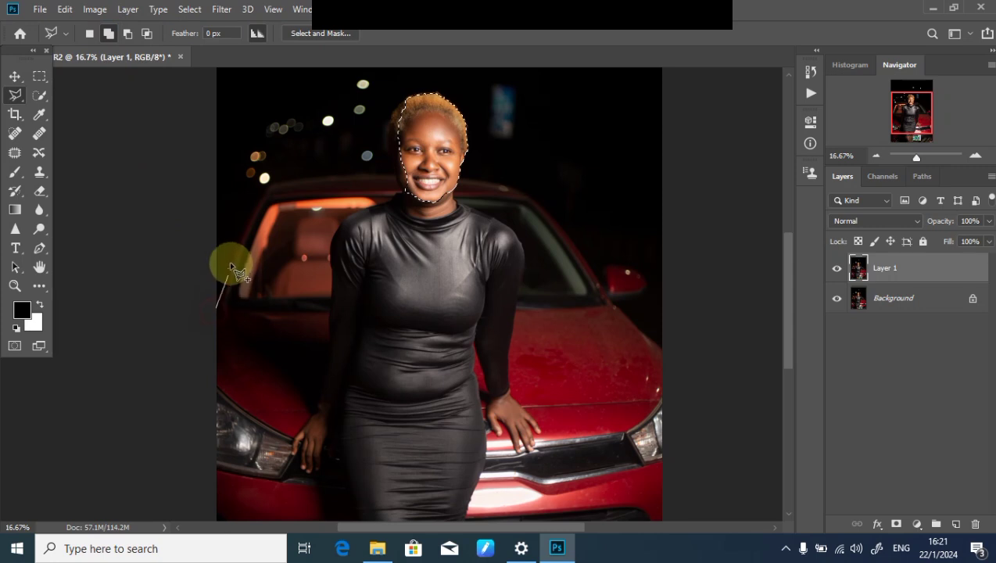
- Place outline points along the car roof, around the head and hair, and the right cheek
{"action": "left_click", "coordinate": [269, 186]}
{"action": "left_click", "coordinate": [289, 179]}
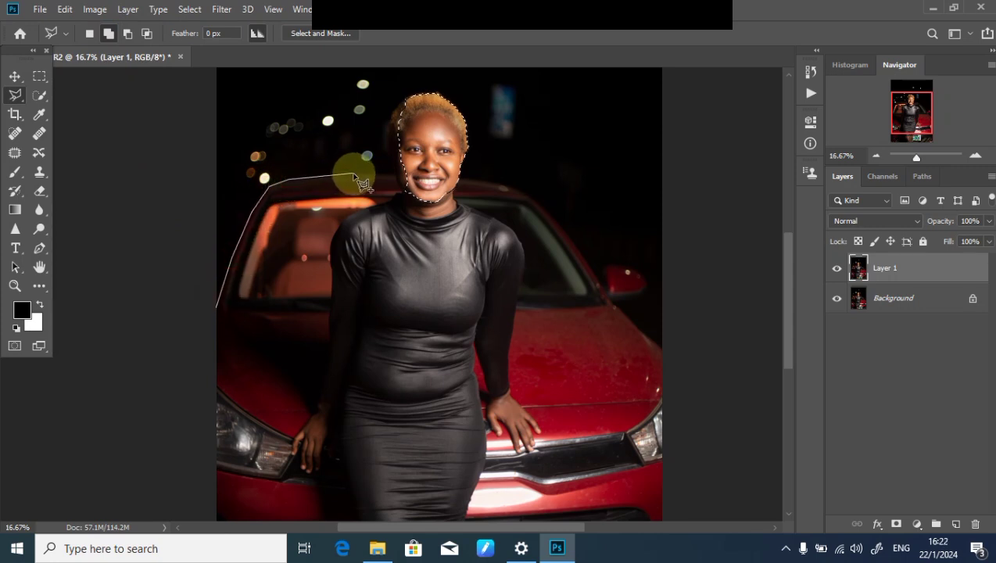
{"action": "left_click", "coordinate": [358, 172]}
{"action": "scroll", "coordinate": [394, 184], "scroll_direction": "up", "scroll_amount": 2}
{"action": "left_click", "coordinate": [398, 162]}
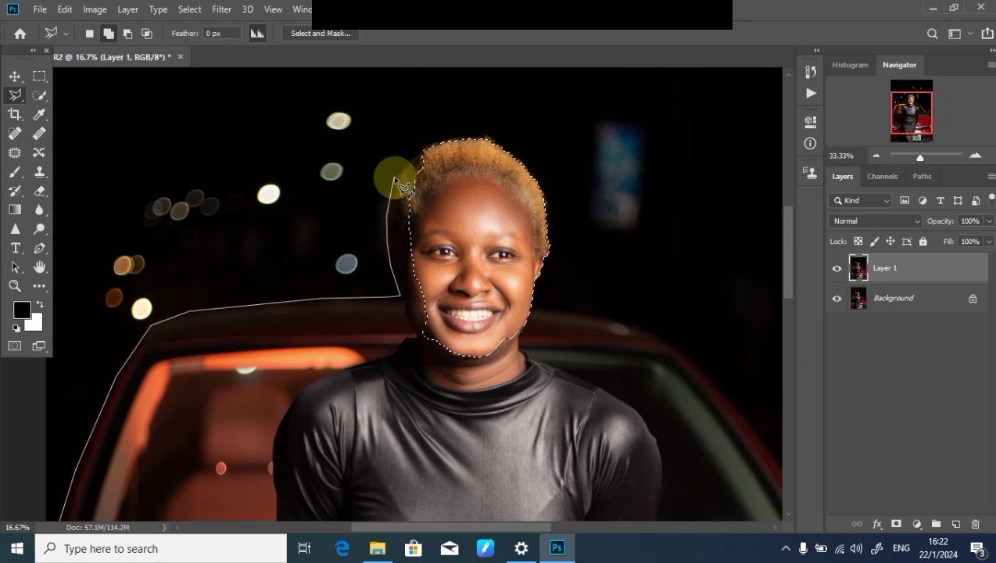
{"action": "left_click", "coordinate": [461, 145]}
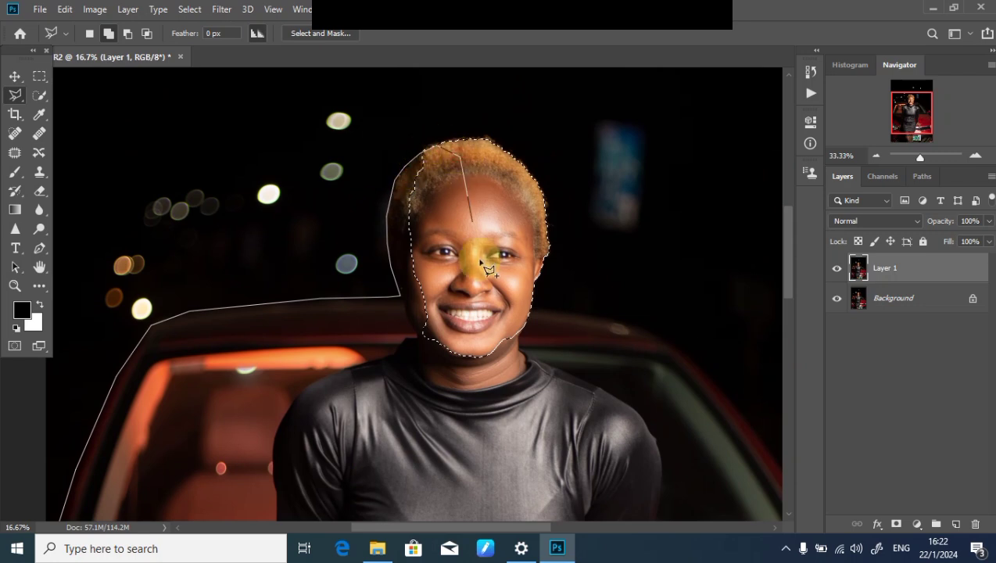
{"action": "left_click", "coordinate": [516, 295]}
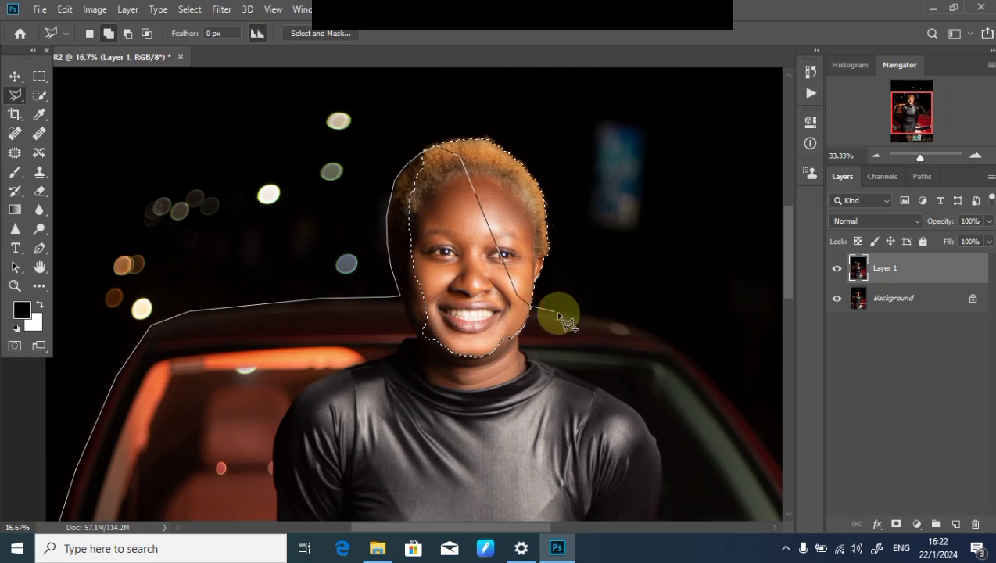
{"action": "left_click", "coordinate": [620, 321]}
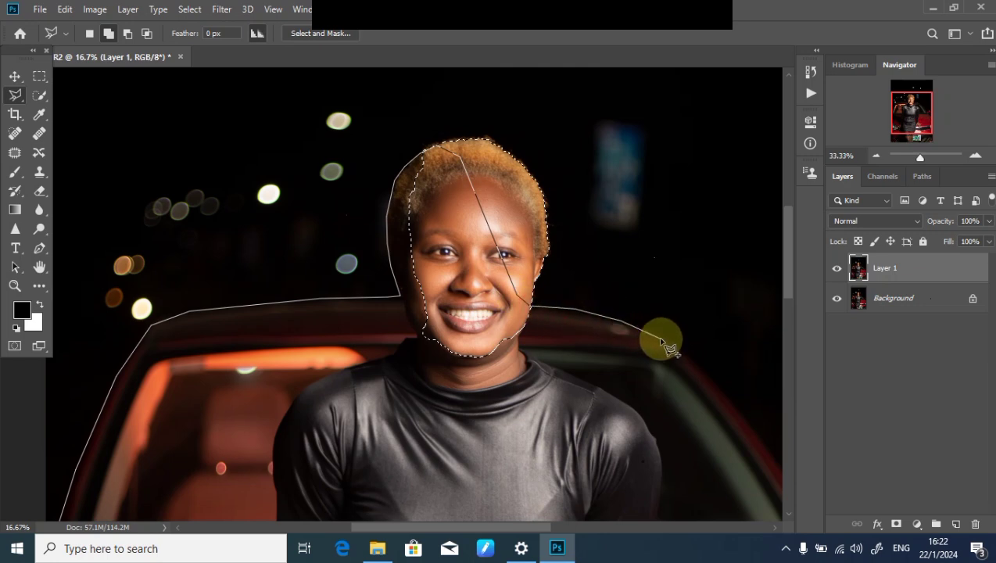
{"action": "scroll", "coordinate": [661, 340], "scroll_direction": "down", "scroll_amount": 1}
{"action": "scroll", "coordinate": [526, 229], "scroll_direction": "right", "scroll_amount": 5}
{"action": "scroll", "coordinate": [526, 229], "scroll_direction": "down", "scroll_amount": 3}
- Trace the car's right side and mirror, along the bottom and left side, and close the outline
{"action": "left_click", "coordinate": [512, 266]}
{"action": "left_click", "coordinate": [546, 320]}
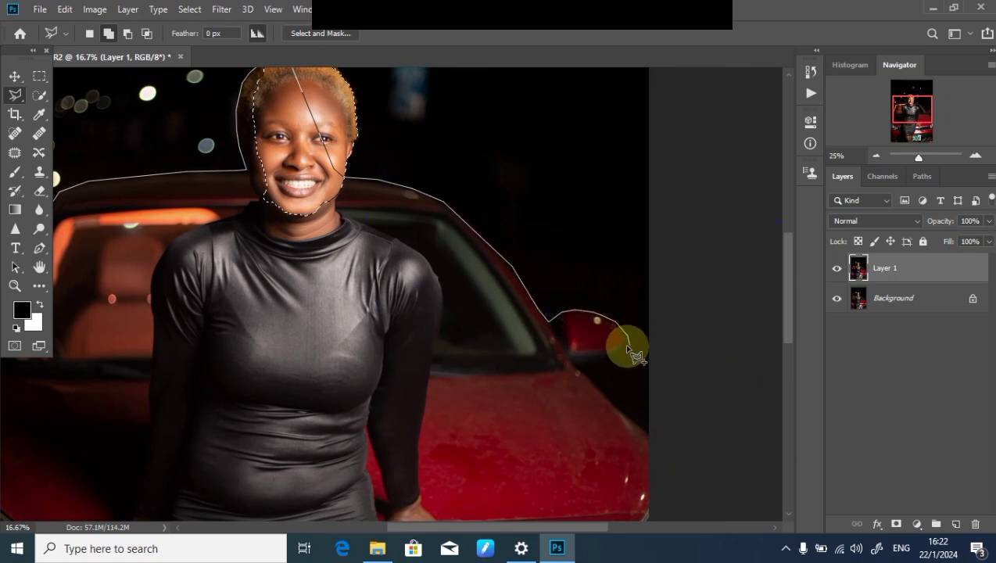
{"action": "left_click", "coordinate": [582, 364]}
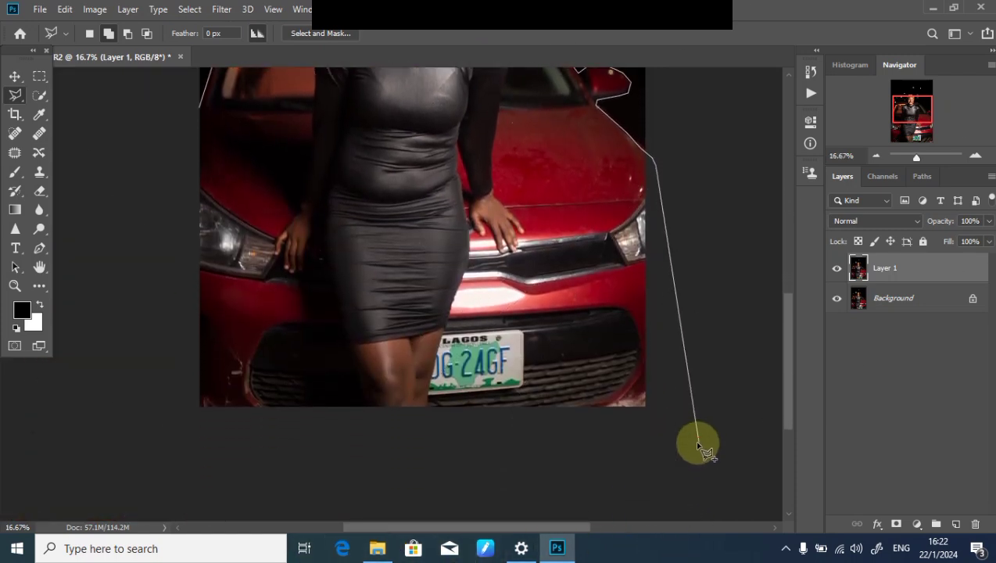
{"action": "left_click", "coordinate": [694, 446]}
{"action": "left_click", "coordinate": [412, 469]}
{"action": "left_click", "coordinate": [241, 409]}
{"action": "left_click", "coordinate": [153, 428]}
{"action": "left_click", "coordinate": [147, 313]}
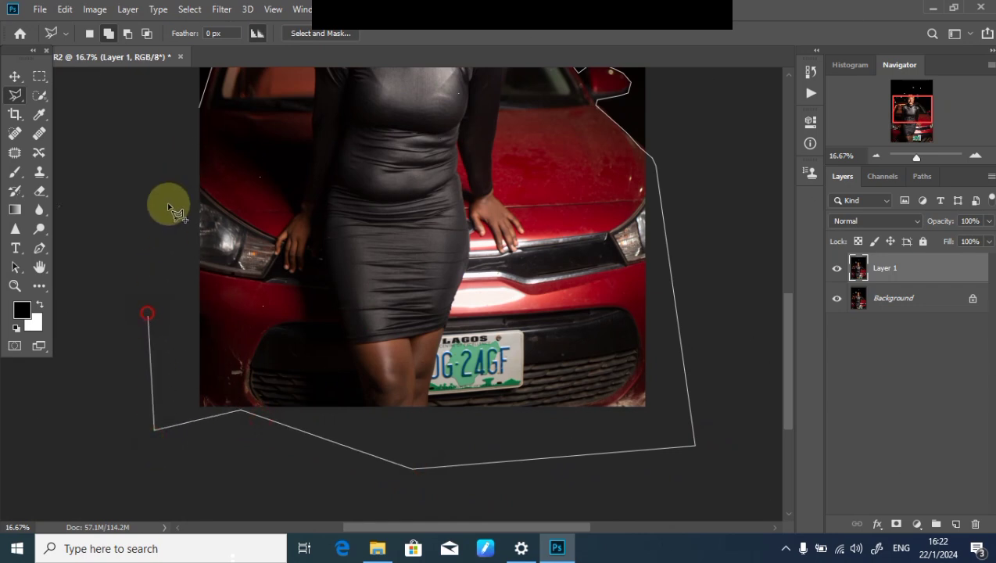
{"action": "double_click", "coordinate": [203, 113]}
{"action": "key", "text": "ctrl+minus"}
{"action": "mouse_move", "coordinate": [260, 176]}
{"action": "left_mouse_down"}
{"action": "mouse_move", "coordinate": [355, 282]}
{"action": "mouse_move", "coordinate": [361, 332]}
{"action": "left_mouse_up"}
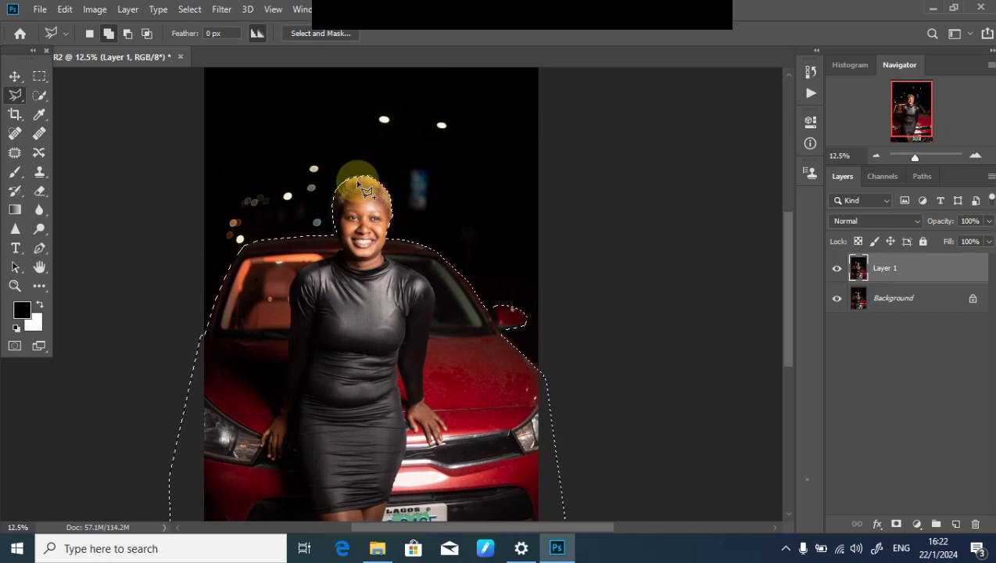
- Feather the selection by 2 pixels and add it as a layer mask on Layer 1
{"action": "right_click", "coordinate": [164, 230]}
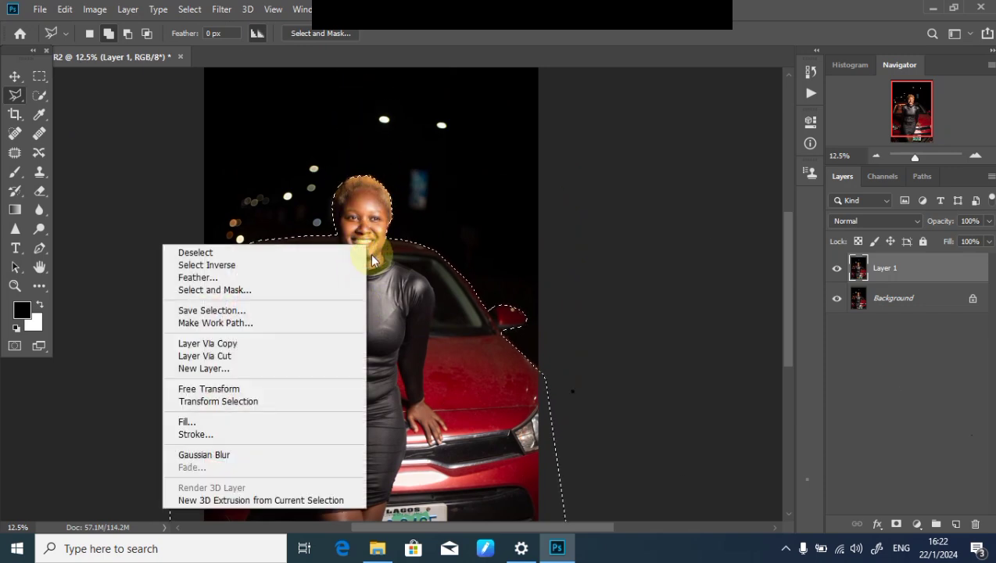
{"action": "left_click", "coordinate": [212, 279]}
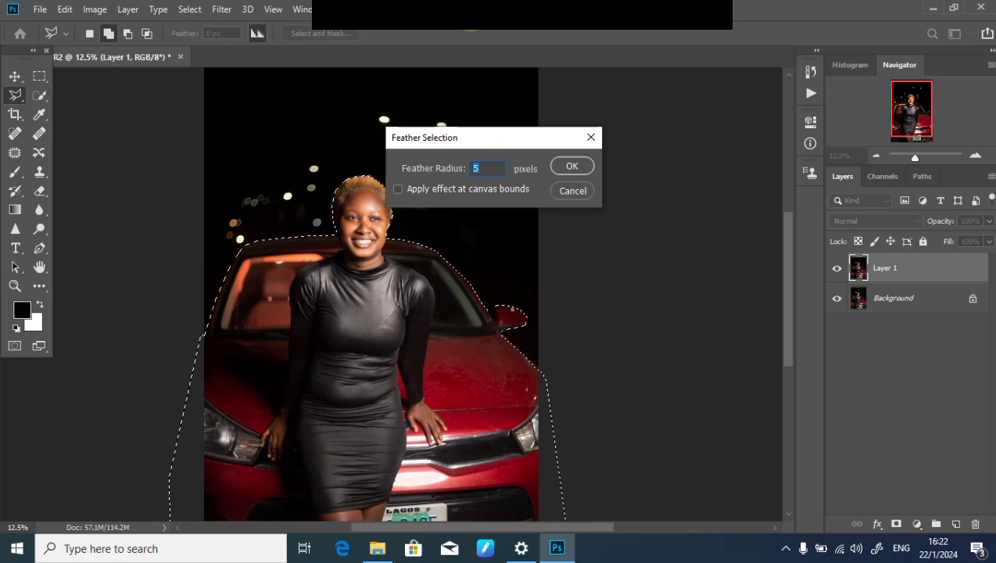
{"action": "type", "text": "2"}
{"action": "key", "text": "Return"}
{"action": "left_click", "coordinate": [897, 525]}
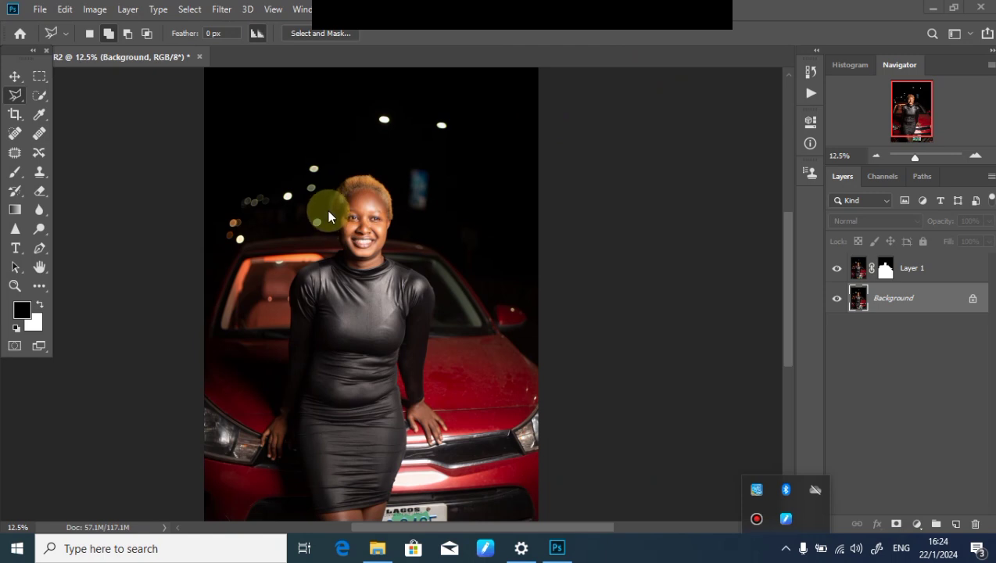
{"action": "left_click", "coordinate": [327, 209]}
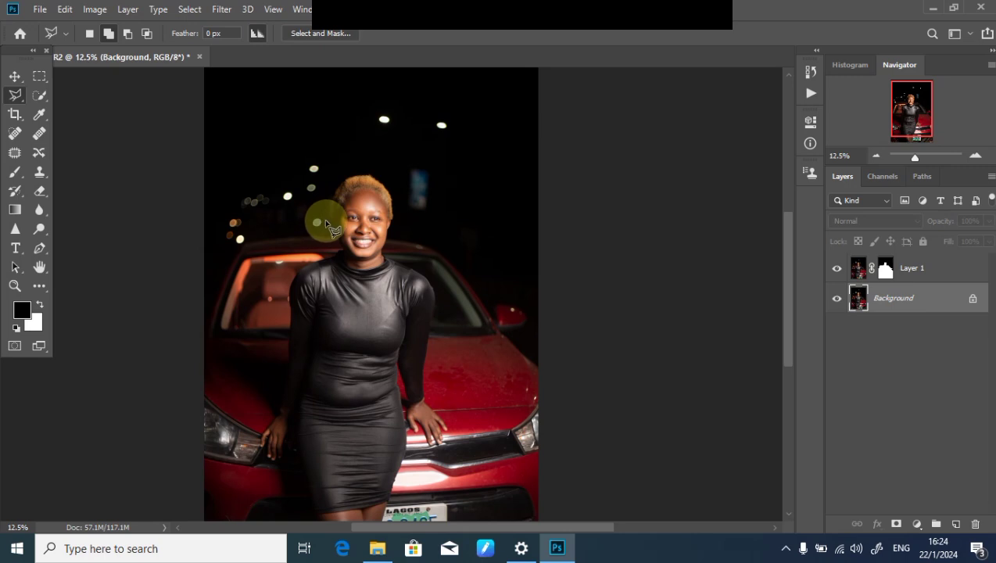
- Select IMG_7553 in the rena folder and drag it onto Photoshop to open in Camera Raw
{"action": "left_click", "coordinate": [375, 547]}
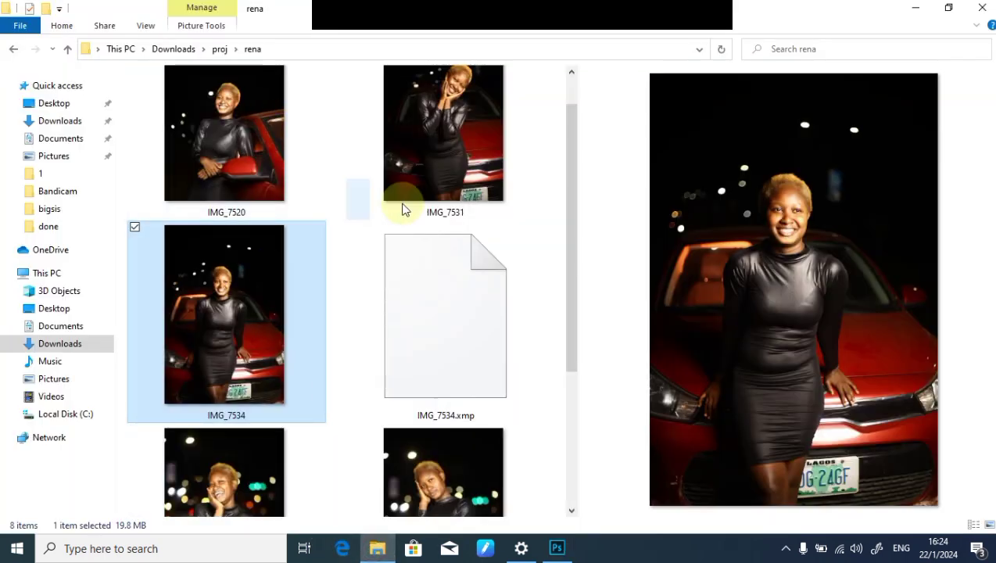
{"action": "left_click_drag", "start_coordinate": [567, 222], "coordinate": [556, 298]}
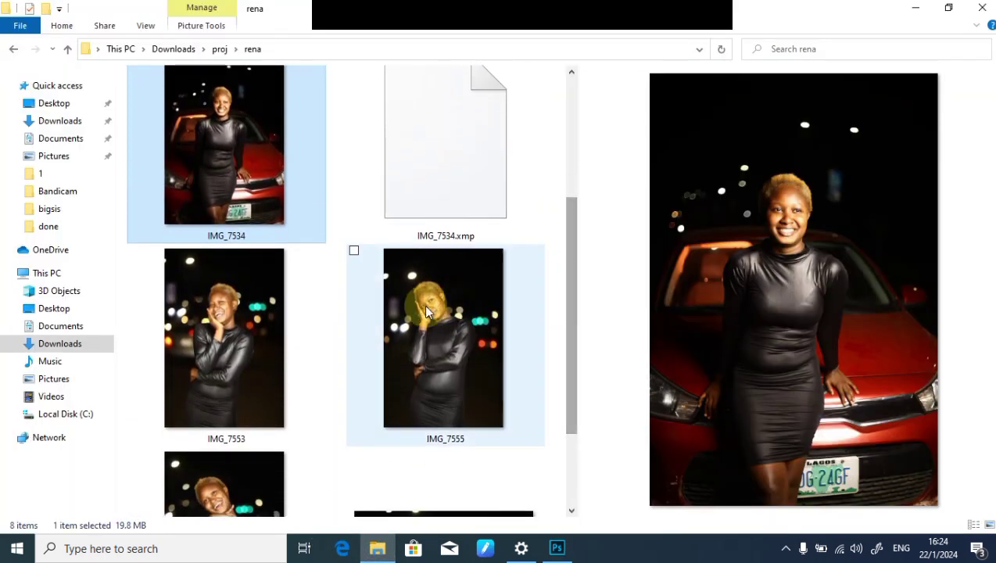
{"action": "left_click", "coordinate": [215, 330]}
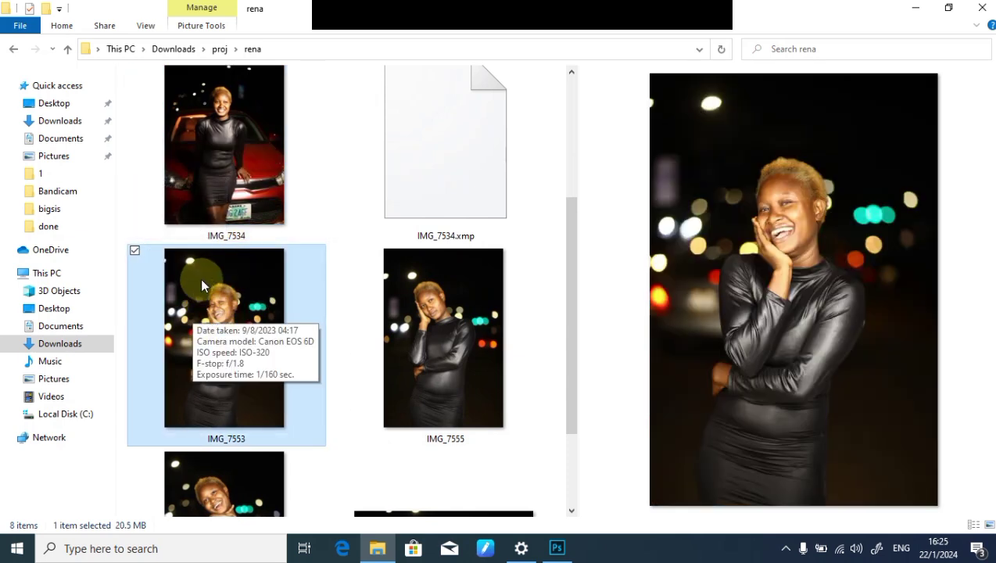
{"action": "left_click_drag", "start_coordinate": [205, 286], "coordinate": [495, 126]}
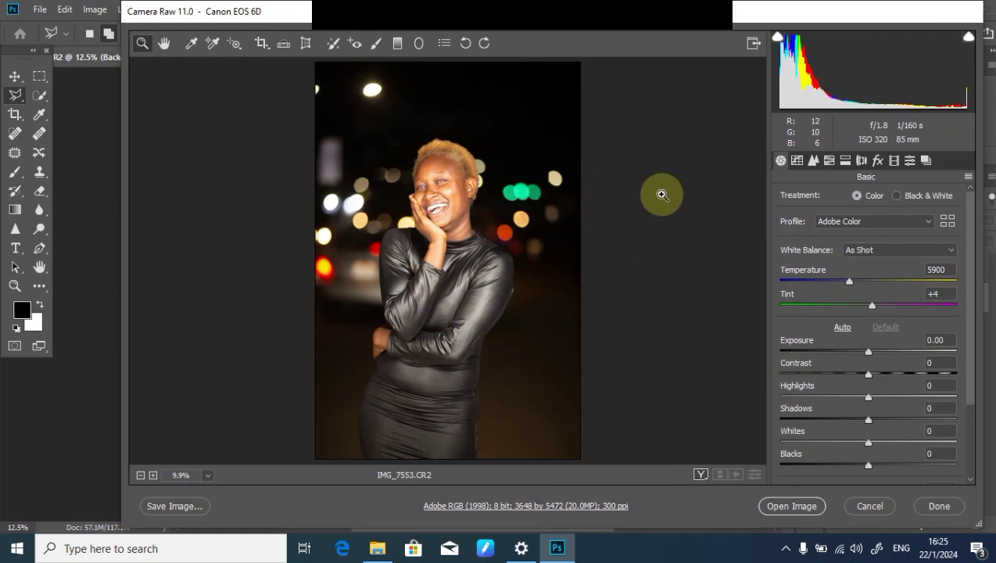
- Open IMG_7553 in Photoshop and lasso around the woman's hair, right side and below the frame
{"action": "left_click", "coordinate": [789, 505]}
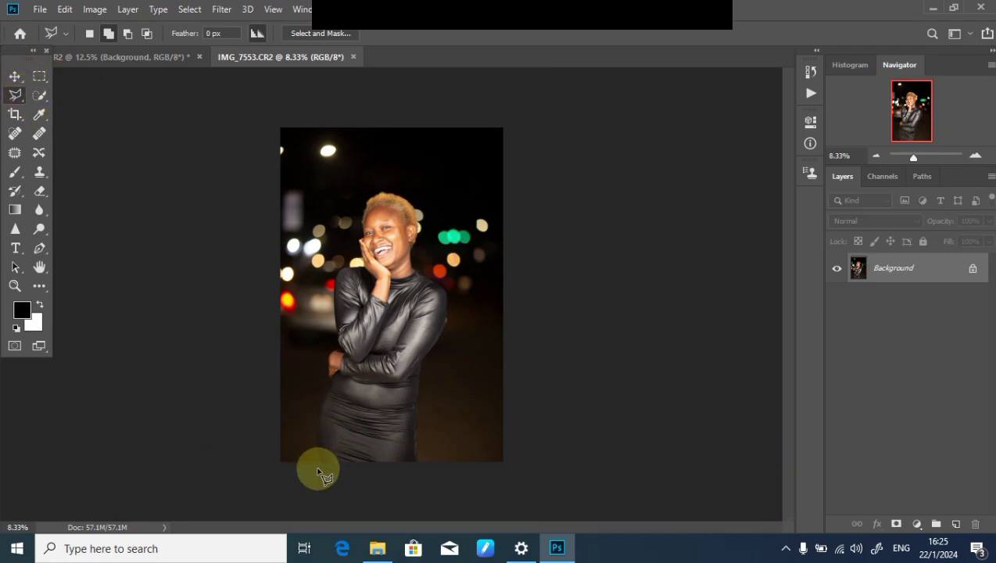
{"action": "mouse_move", "coordinate": [315, 466]}
{"action": "left_mouse_down"}
{"action": "mouse_move", "coordinate": [310, 420]}
{"action": "mouse_move", "coordinate": [333, 273]}
{"action": "left_mouse_up"}
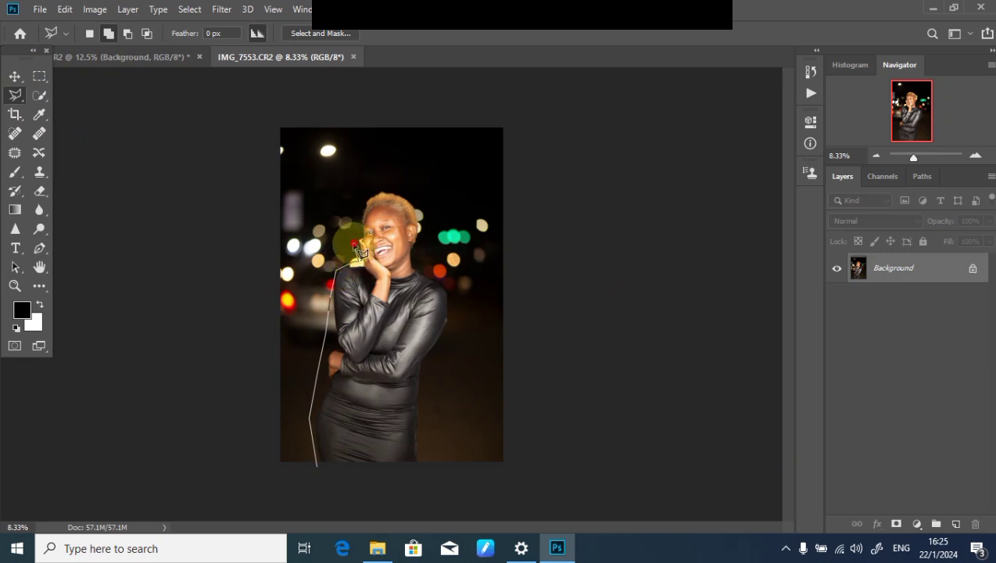
{"action": "mouse_move", "coordinate": [358, 225]}
{"action": "left_mouse_down"}
{"action": "mouse_move", "coordinate": [384, 189]}
{"action": "mouse_move", "coordinate": [410, 193]}
{"action": "left_mouse_up"}
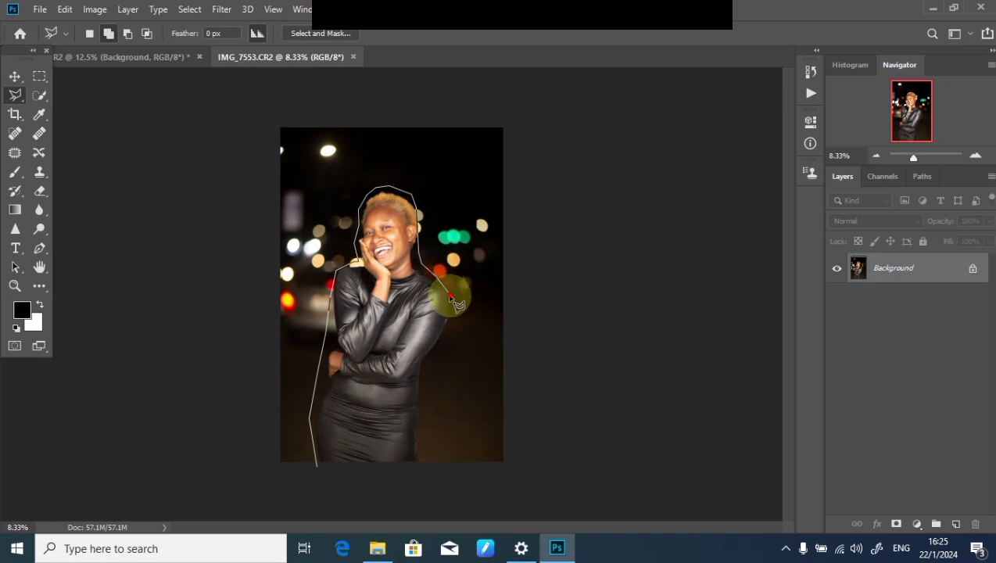
{"action": "mouse_move", "coordinate": [451, 297]}
{"action": "left_mouse_down"}
{"action": "mouse_move", "coordinate": [442, 352]}
{"action": "mouse_move", "coordinate": [421, 393]}
{"action": "mouse_move", "coordinate": [428, 469]}
{"action": "mouse_move", "coordinate": [406, 486]}
{"action": "mouse_move", "coordinate": [342, 482]}
{"action": "left_mouse_up"}
{"action": "key", "text": "BackSpace"}
{"action": "left_click", "coordinate": [418, 489]}
{"action": "left_click", "coordinate": [321, 471]}
{"action": "double_click", "coordinate": [321, 470]}
- Content-Aware Fill the lassoed woman so blurred night bokeh replaces her
{"action": "right_click", "coordinate": [408, 279]}
{"action": "left_click", "coordinate": [322, 202]}
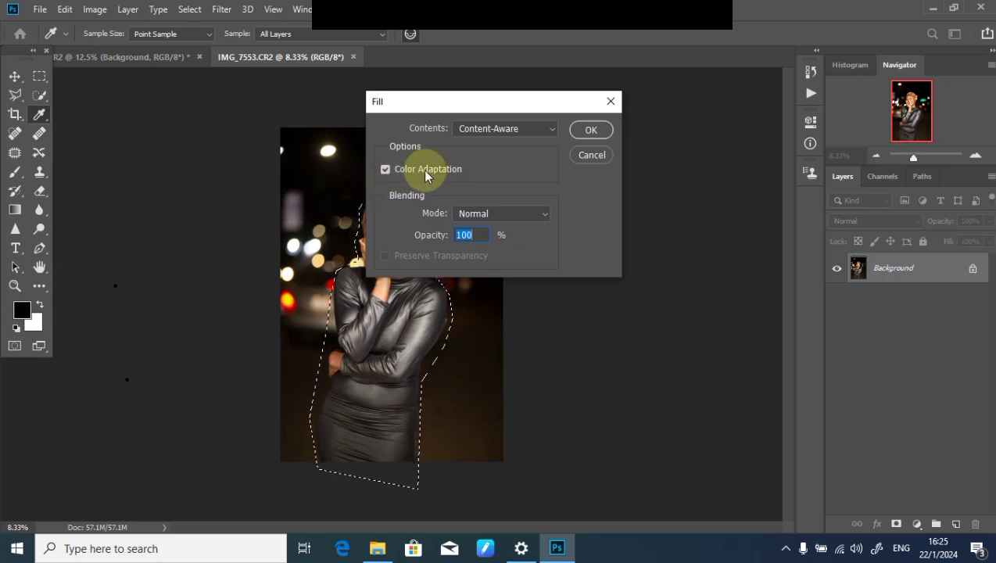
{"action": "left_click", "coordinate": [597, 133]}
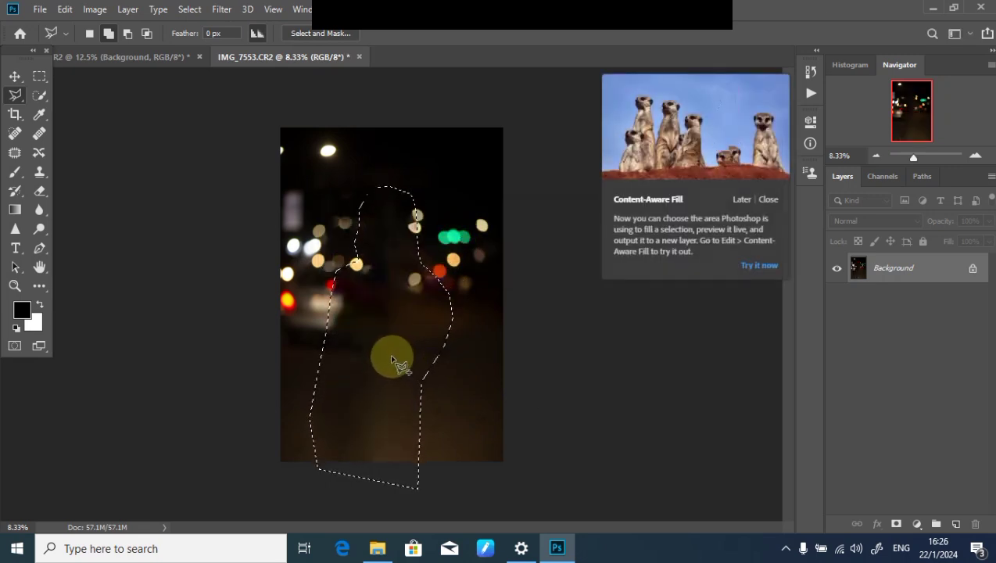
- Copy a rectangular band of bokeh lights onto a new Layer 1 and hide Background
{"action": "left_click", "coordinate": [383, 311]}
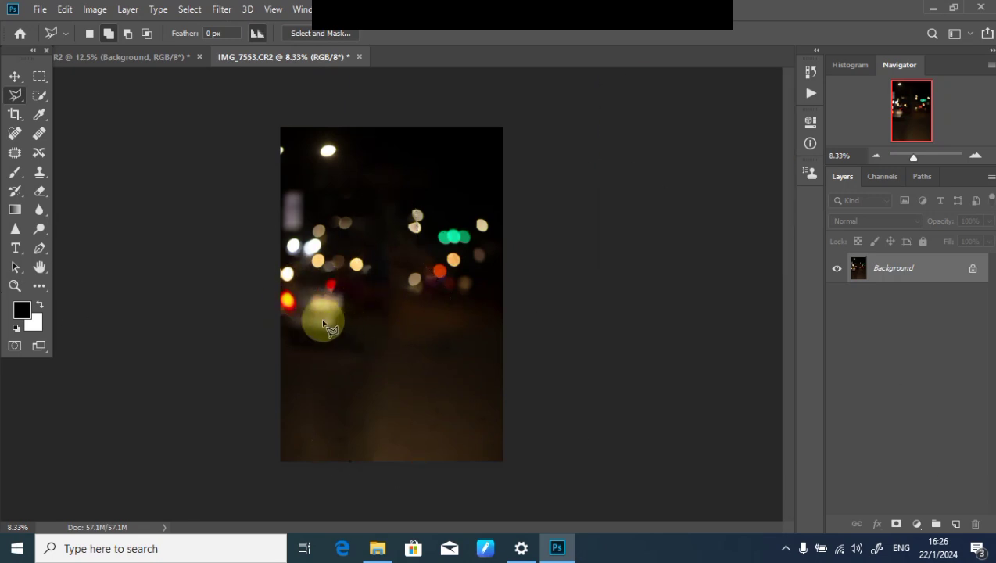
{"action": "left_click", "coordinate": [39, 76]}
{"action": "left_click", "coordinate": [84, 76]}
{"action": "left_click_drag", "start_coordinate": [269, 197], "coordinate": [519, 313]}
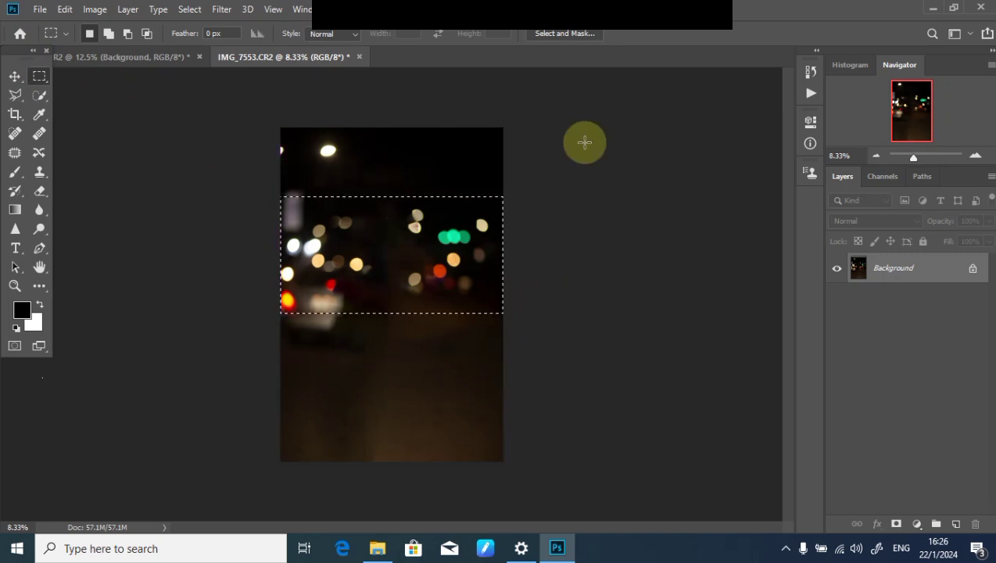
{"action": "key", "text": "ctrl+j"}
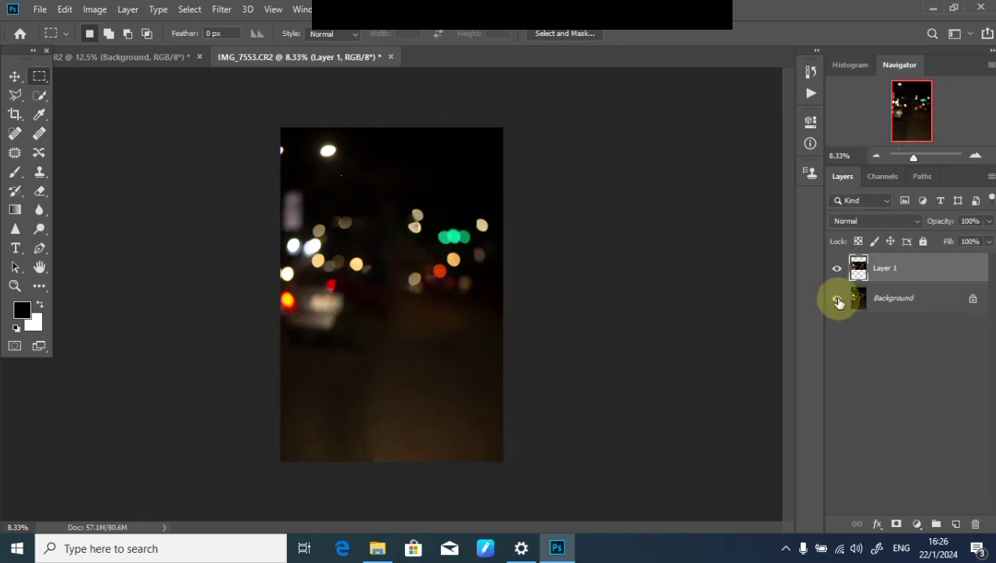
{"action": "left_click", "coordinate": [837, 298]}
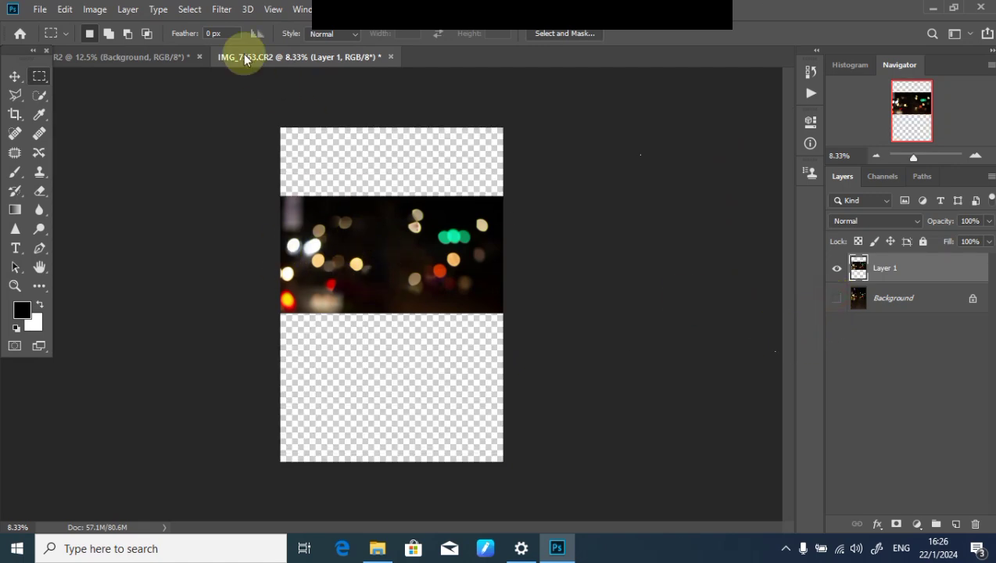
{"action": "left_click", "coordinate": [11, 78]}
- Bring the bokeh layer into the car portrait and enlarge it to about 131% over the sky
{"action": "left_click_drag", "start_coordinate": [369, 244], "coordinate": [329, 248]}
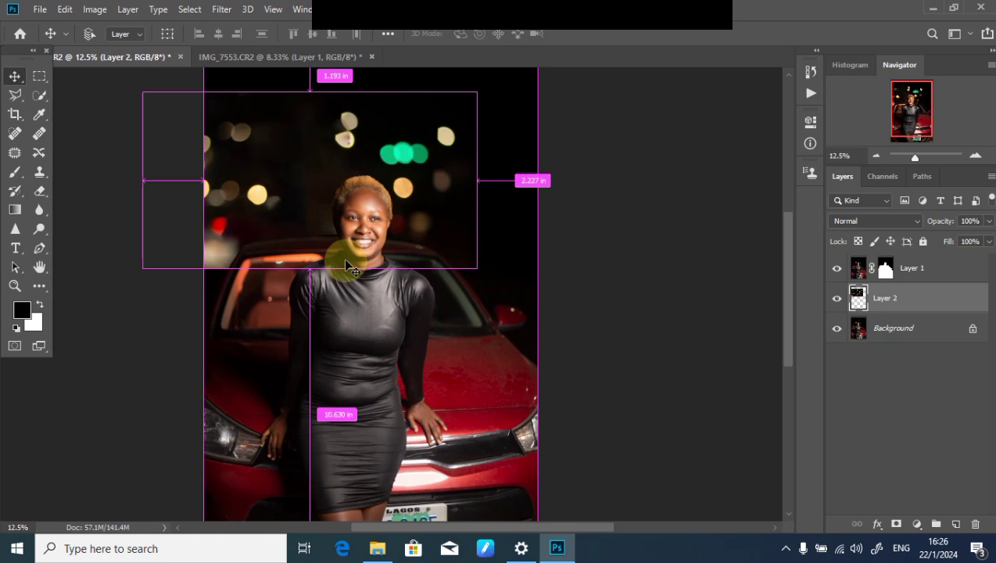
{"action": "key", "text": "ctrl+t"}
{"action": "scroll", "coordinate": [438, 194], "scroll_direction": "down", "scroll_amount": 1}
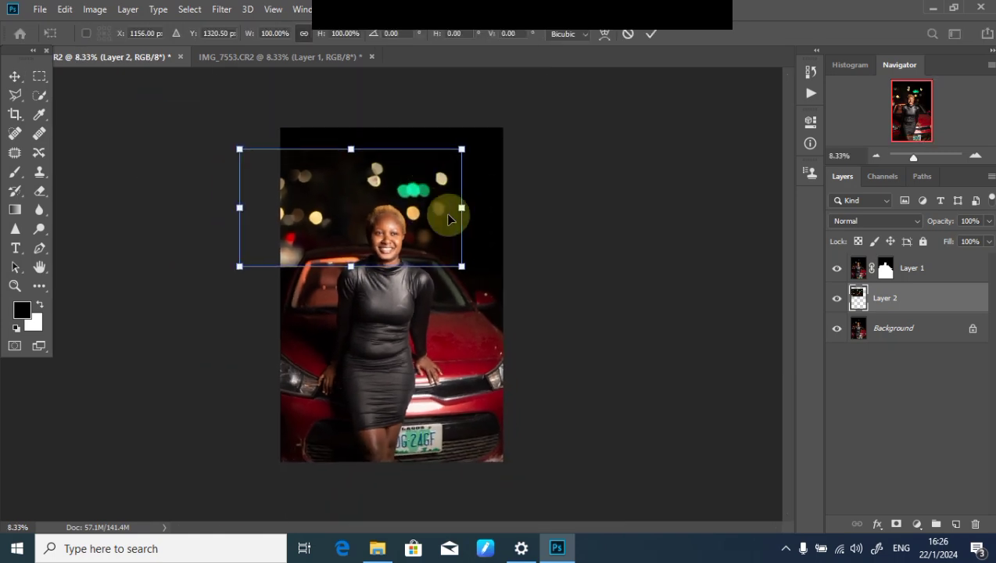
{"action": "left_click_drag", "start_coordinate": [460, 208], "coordinate": [520, 210]}
{"action": "left_click_drag", "start_coordinate": [391, 176], "coordinate": [397, 164]}
{"action": "left_click_drag", "start_coordinate": [383, 270], "coordinate": [421, 269]}
{"action": "key", "text": "Return"}
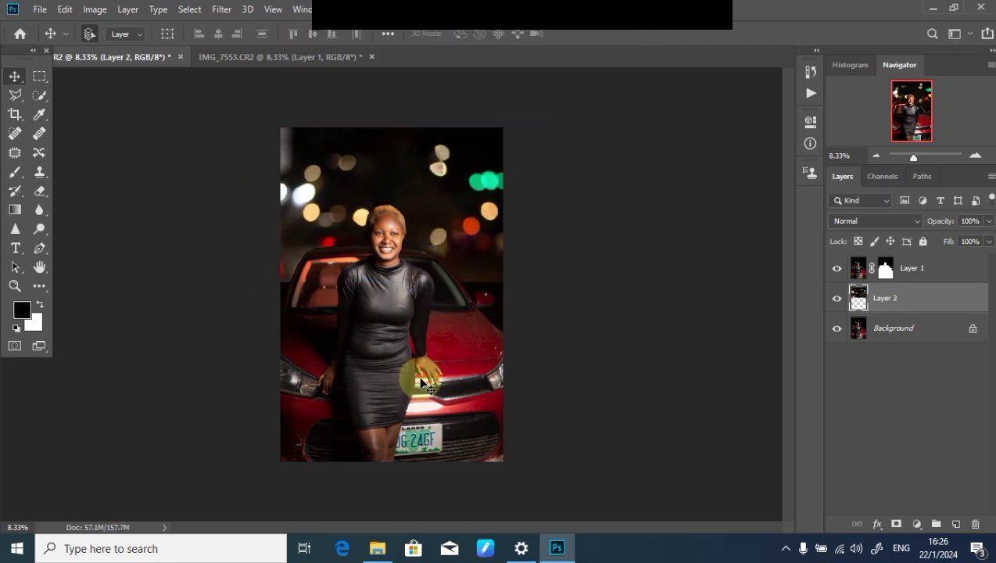
{"action": "left_click_drag", "start_coordinate": [367, 286], "coordinate": [323, 283]}
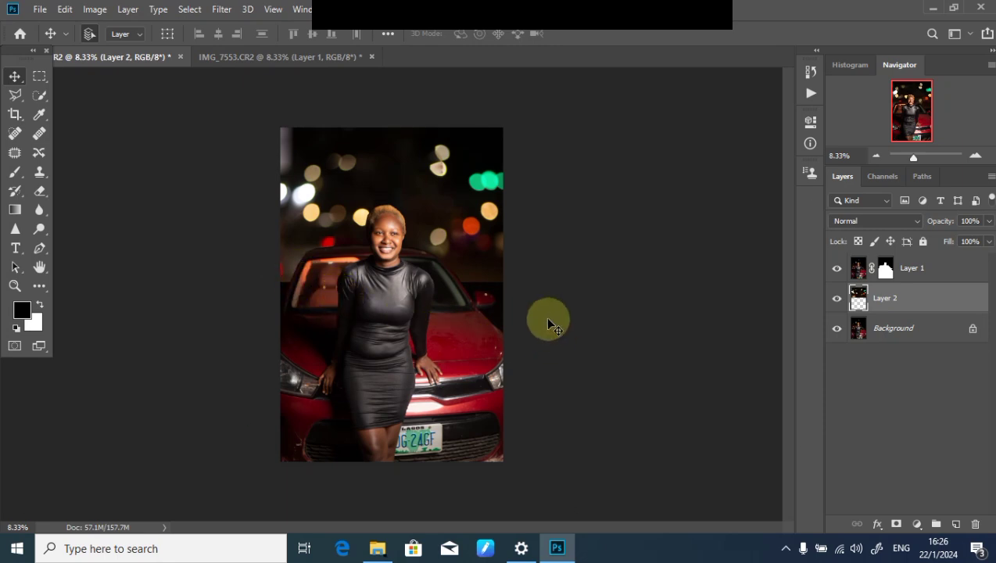
- Add a mask to Layer 2 and draw a foreground-to-transparent gradient fading the lights toward the bottom
{"action": "left_click", "coordinate": [895, 523]}
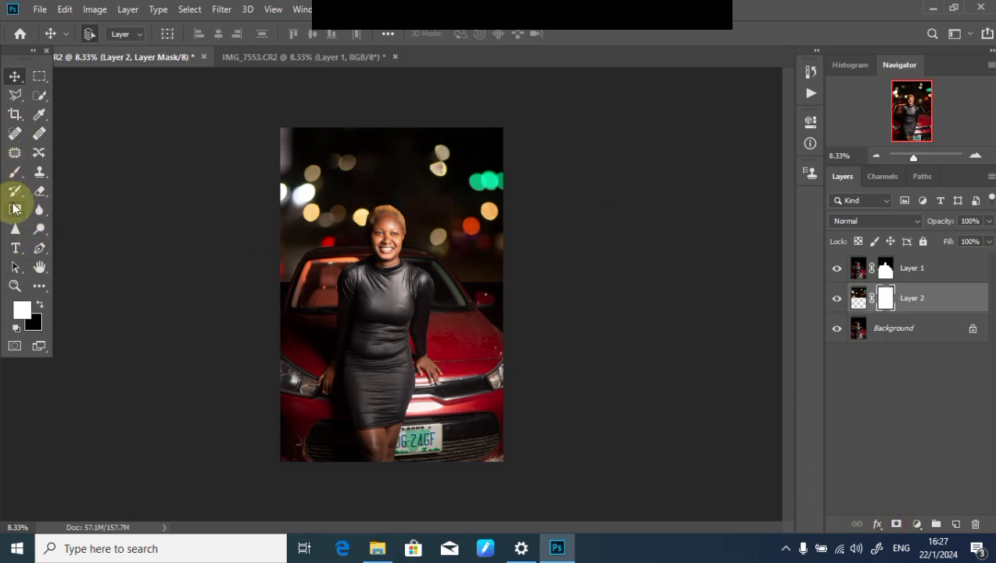
{"action": "left_click", "coordinate": [13, 208]}
{"action": "left_click", "coordinate": [39, 304]}
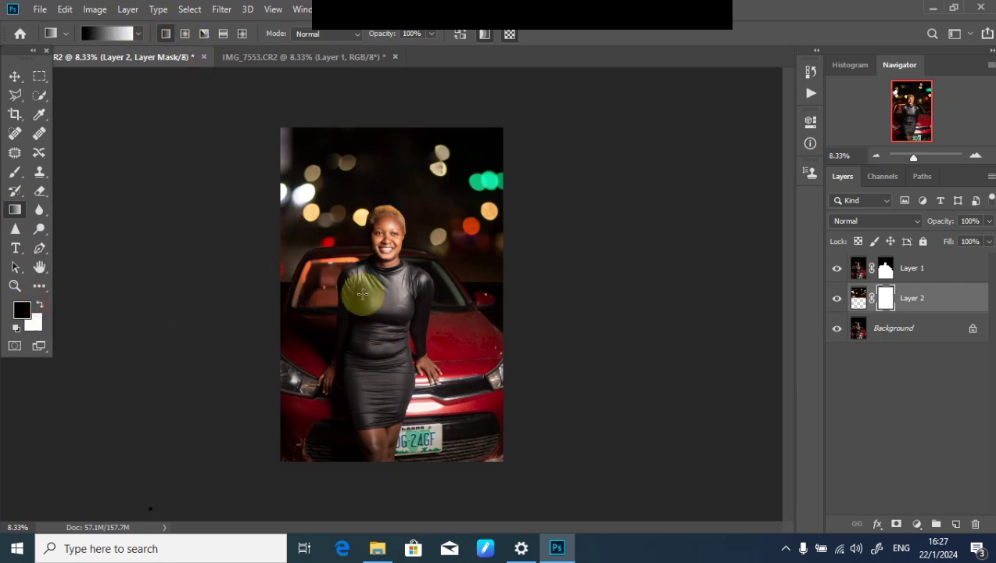
{"action": "left_click", "coordinate": [138, 34]}
{"action": "left_click", "coordinate": [60, 63]}
{"action": "left_click", "coordinate": [355, 278]}
{"action": "left_click_drag", "start_coordinate": [356, 262], "coordinate": [370, 300]}
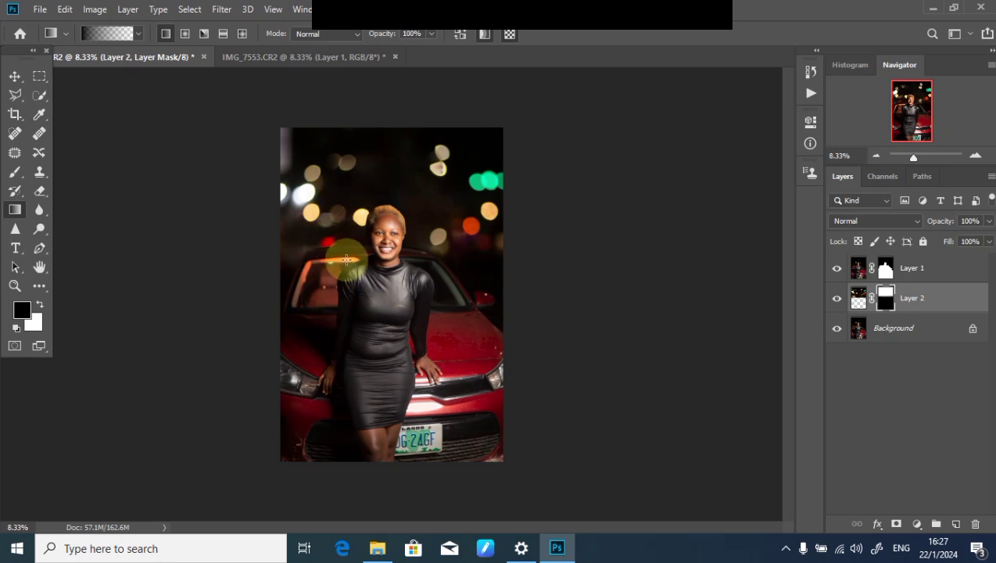
{"action": "key", "text": "ctrl+plus"}
{"action": "key", "text": "ctrl+plus"}
{"action": "key", "text": "ctrl+plus"}
{"action": "scroll", "coordinate": [352, 296], "scroll_direction": "up", "scroll_amount": 4}
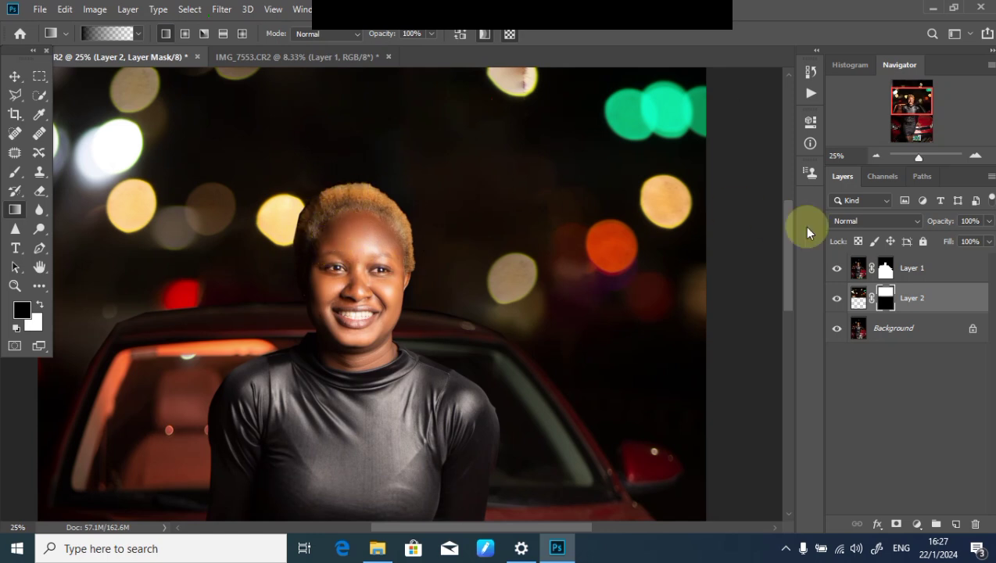
- Switch Layer 2 to Screen blend mode and lower its opacity to 87%
{"action": "left_click", "coordinate": [857, 222]}
{"action": "left_click", "coordinate": [826, 291]}
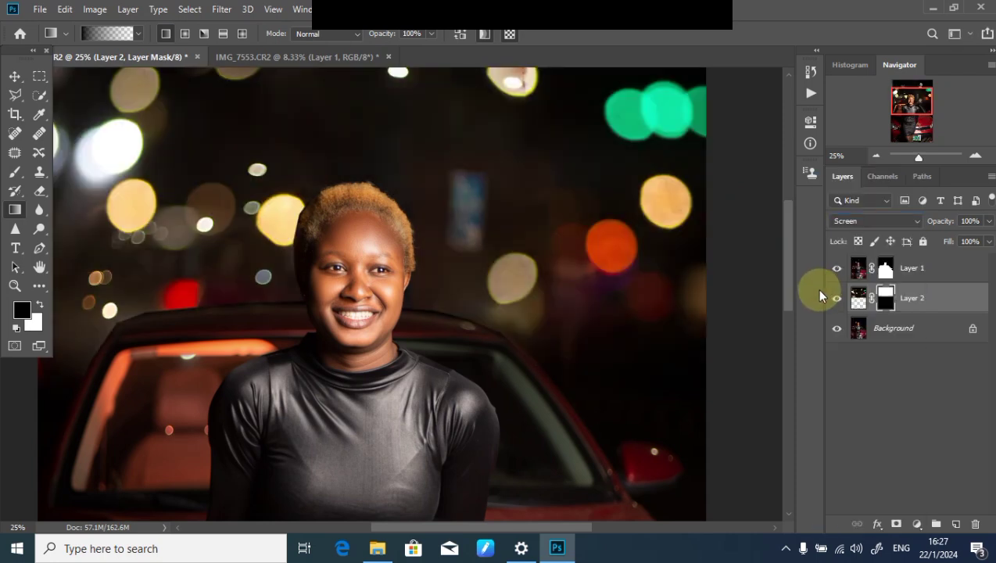
{"action": "key", "text": "ctrl+minus"}
{"action": "key", "text": "ctrl+minus"}
{"action": "key", "text": "ctrl+minus"}
{"action": "key", "text": "ctrl+plus"}
{"action": "key", "text": "ctrl+minus"}
{"action": "key", "text": "ctrl+plus"}
{"action": "key", "text": "ctrl+minus"}
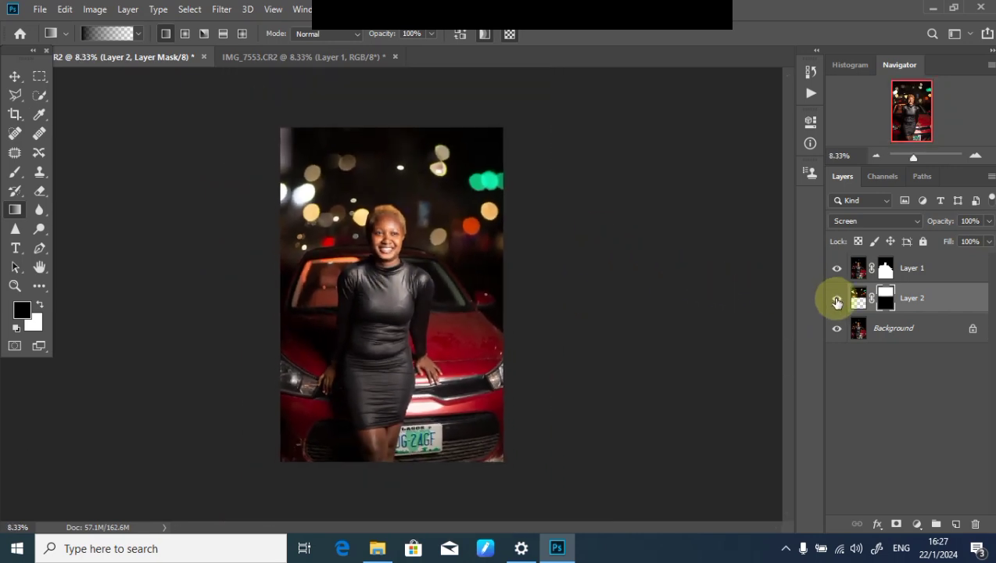
{"action": "left_click", "coordinate": [987, 222]}
{"action": "left_click_drag", "start_coordinate": [983, 244], "coordinate": [982, 244]}
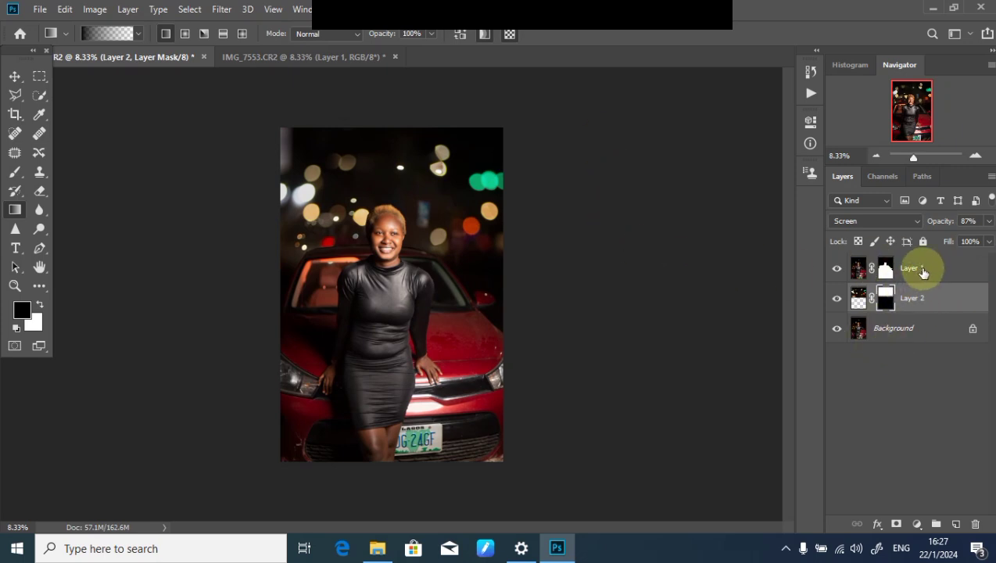
- Add a Color Lookup adjustment above Layer 1 using the NATURAL COLOR.CUBE 3DLUT file
{"action": "left_click", "coordinate": [916, 267]}
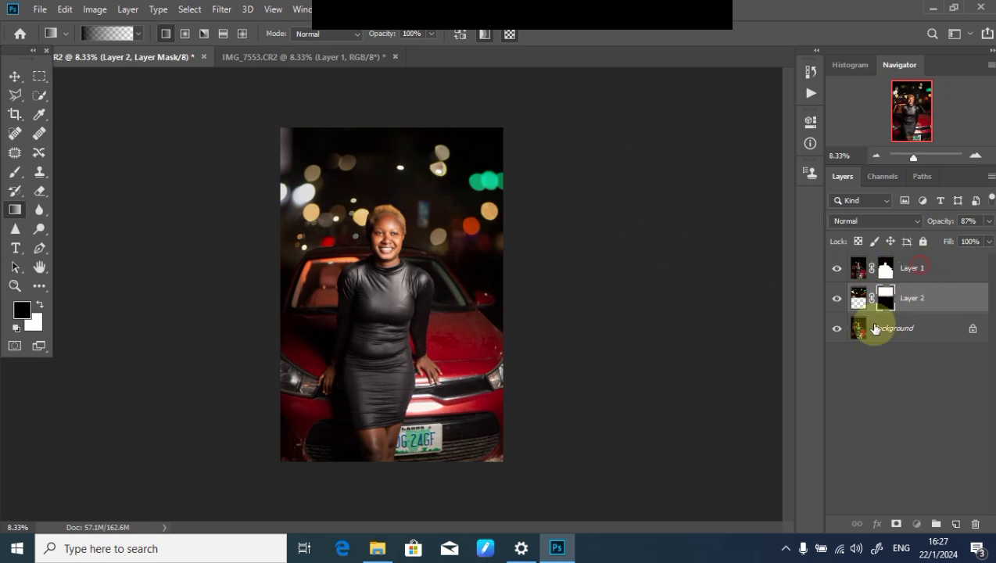
{"action": "left_click", "coordinate": [915, 523]}
{"action": "left_click", "coordinate": [856, 454]}
{"action": "left_click", "coordinate": [743, 161]}
{"action": "left_click_drag", "start_coordinate": [898, 213], "coordinate": [833, 401]}
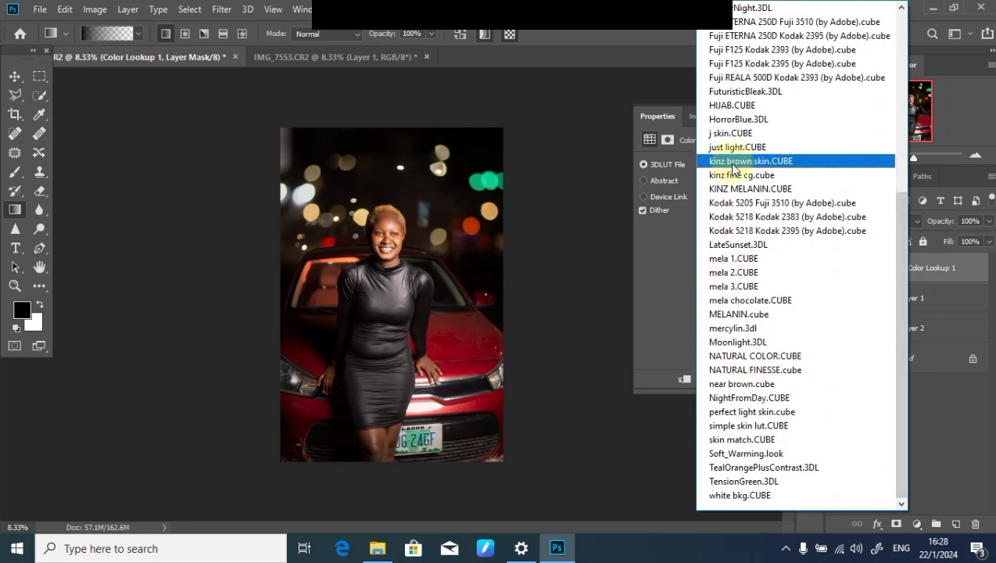
{"action": "left_click", "coordinate": [751, 358]}
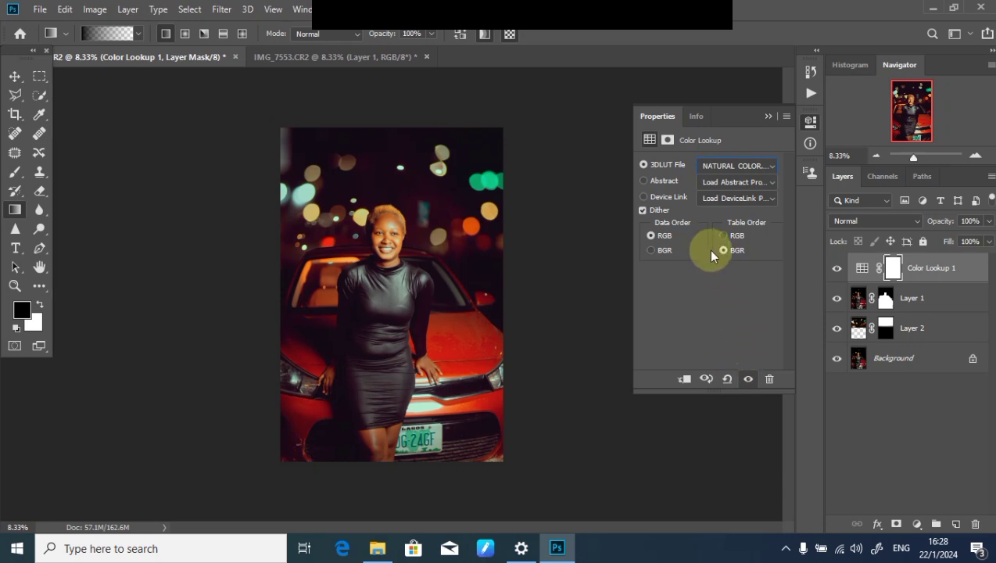
- Lower Color Lookup 1 to 43% opacity, then compare against the original photo and restore all layers
{"action": "left_click", "coordinate": [984, 225]}
{"action": "left_click_drag", "start_coordinate": [988, 238], "coordinate": [951, 239]}
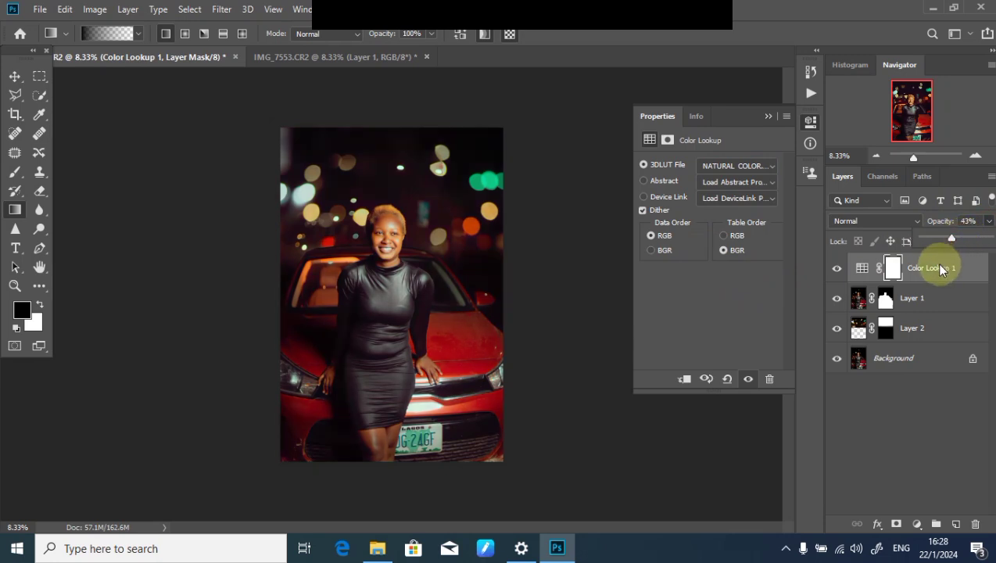
{"action": "left_click", "coordinate": [836, 357], "text": "alt"}
{"action": "left_click_drag", "start_coordinate": [836, 267], "coordinate": [836, 328]}
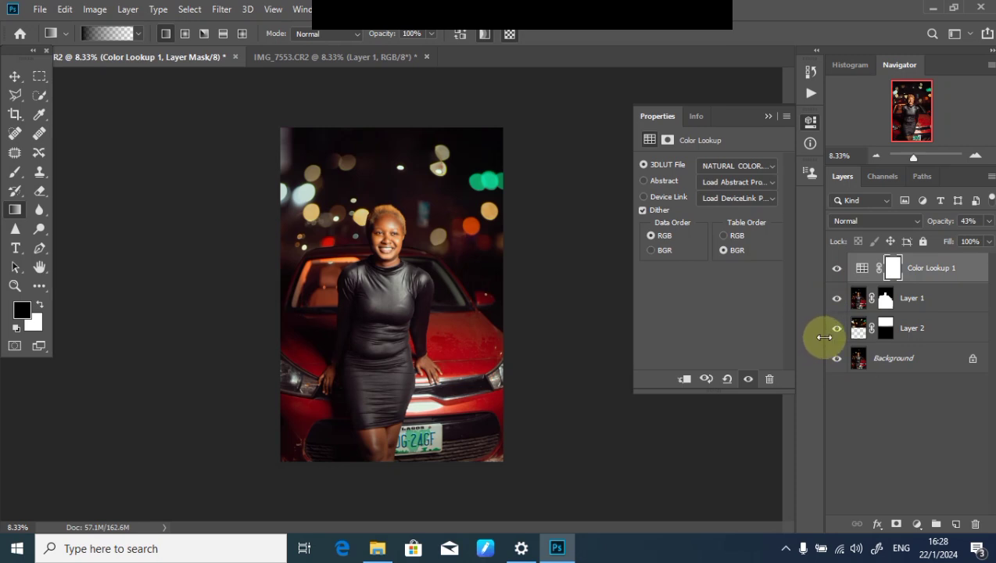